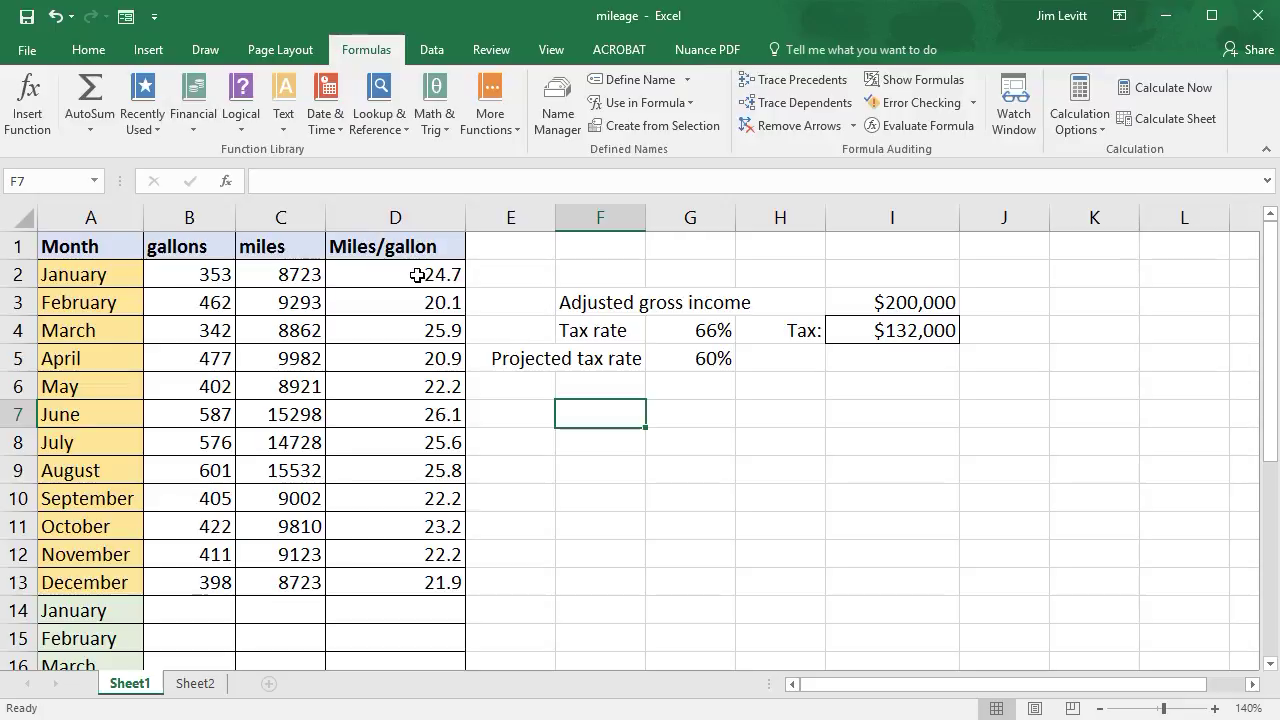
Step: Inspect the Miles/gallon formula in D2 and select the gallons and miles named ranges
{"action": "left_click", "coordinate": [418, 275]}
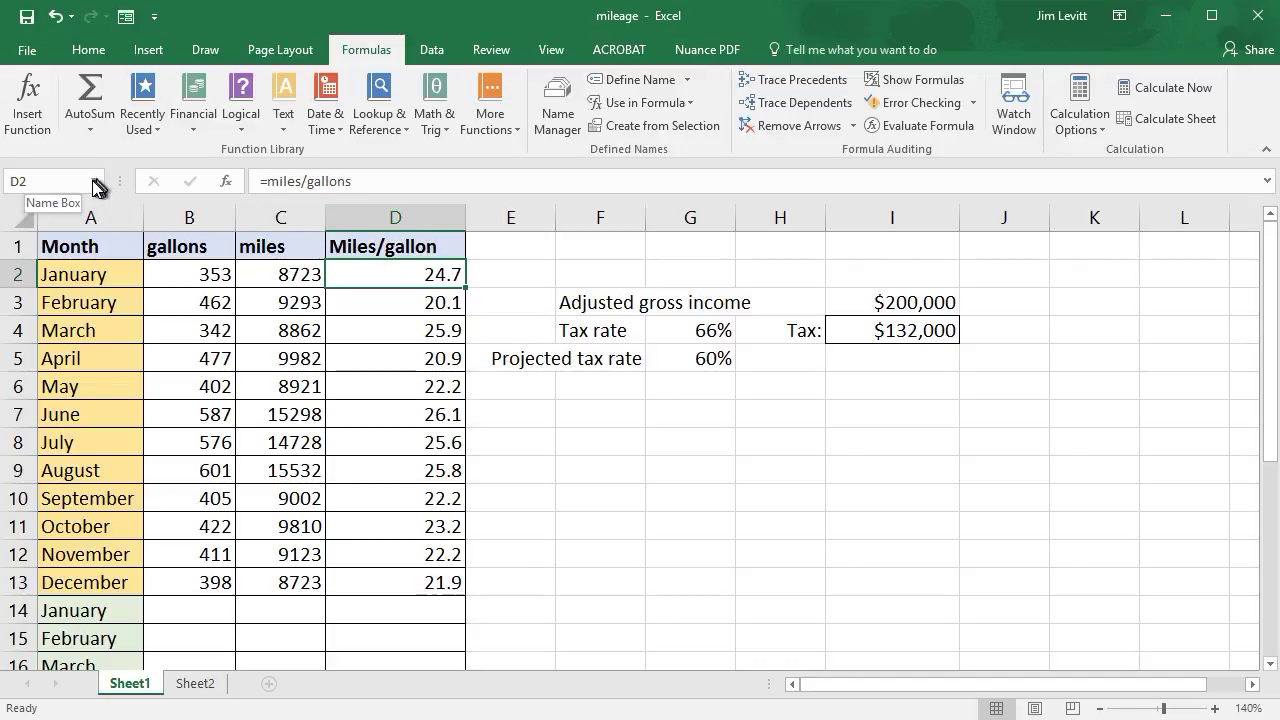
{"action": "left_click", "coordinate": [18, 181]}
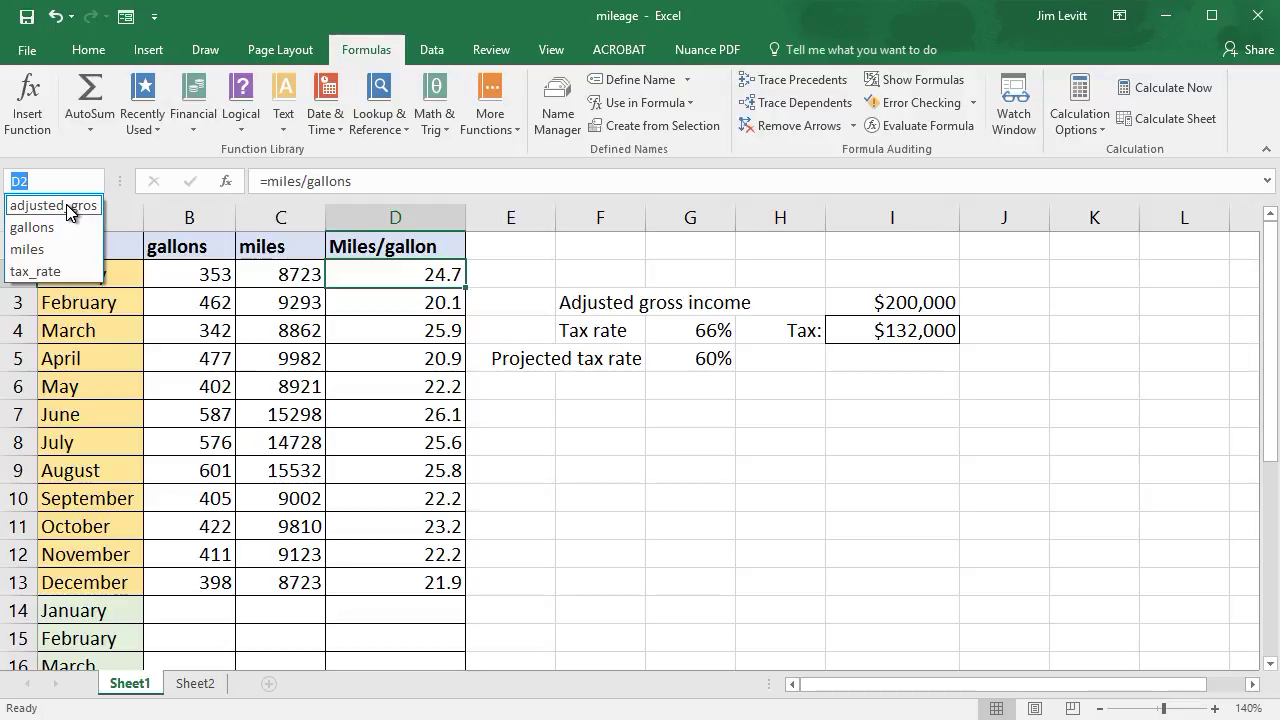
{"action": "left_click", "coordinate": [59, 226]}
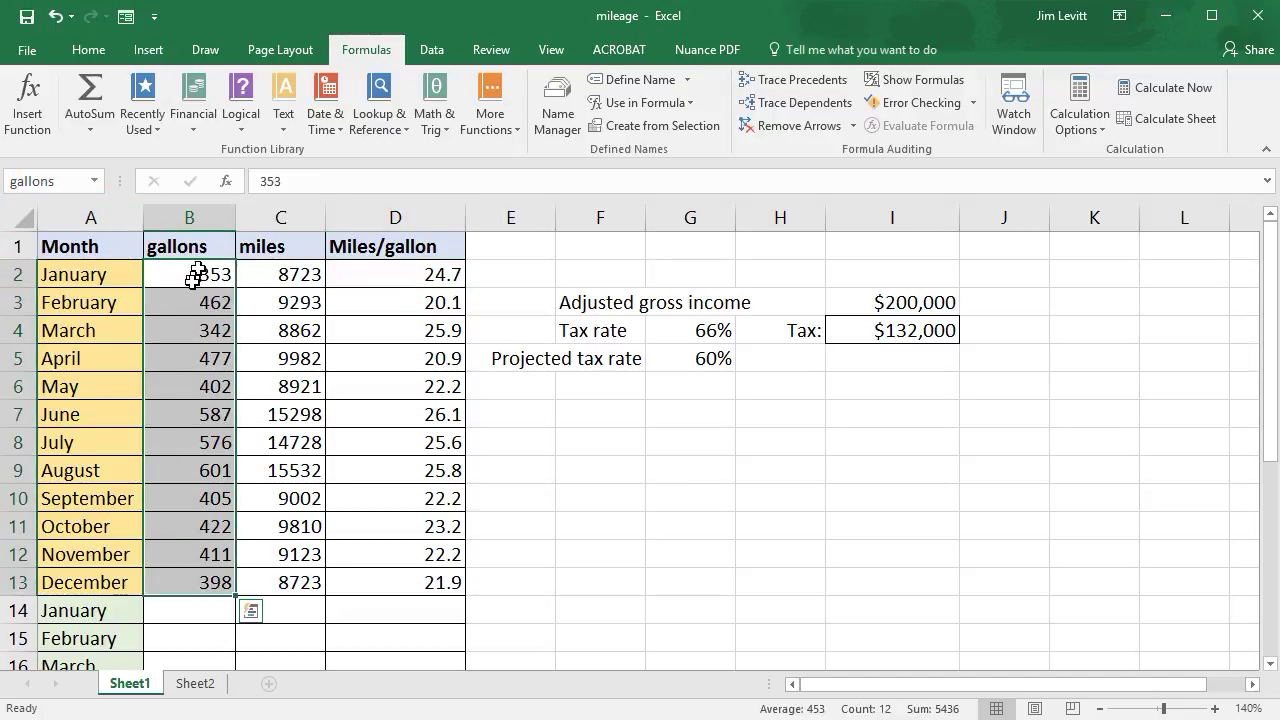
{"action": "left_click", "coordinate": [98, 181]}
{"action": "left_click", "coordinate": [65, 246]}
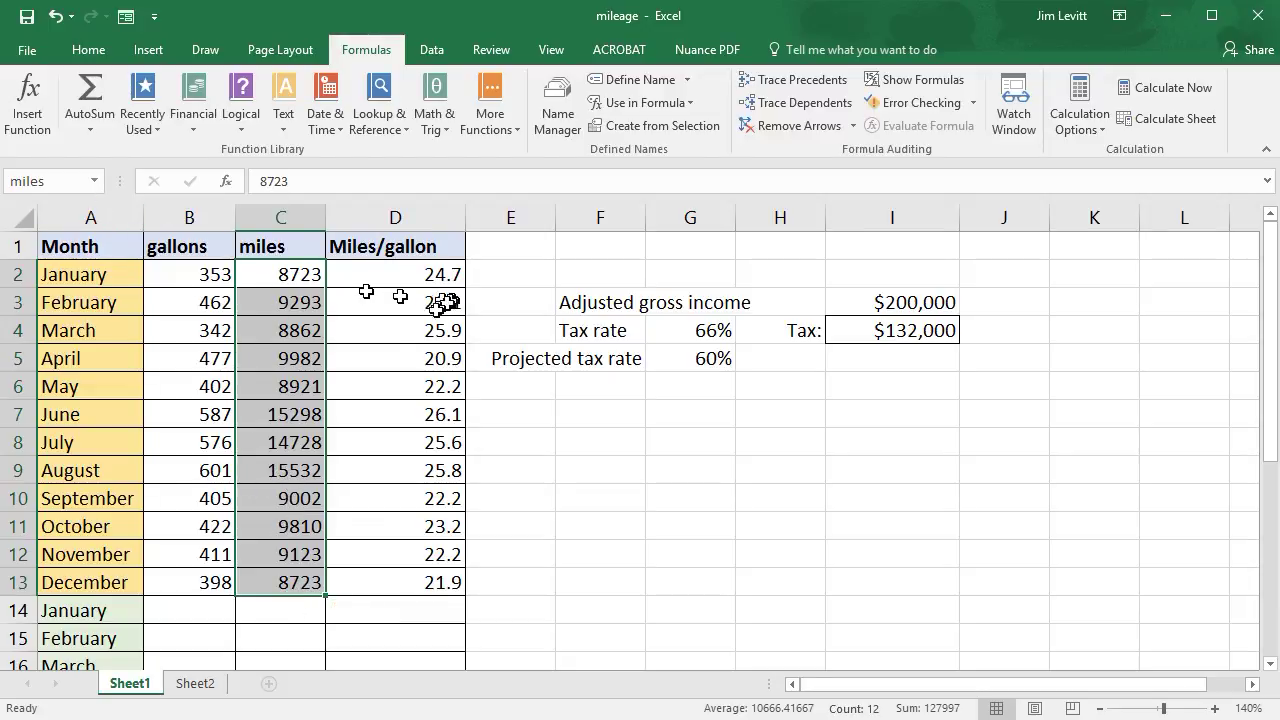
Step: Check the D4 Miles/gallon formula, then jump to the adjusted_gross and tax_rate cells
{"action": "left_click", "coordinate": [391, 331]}
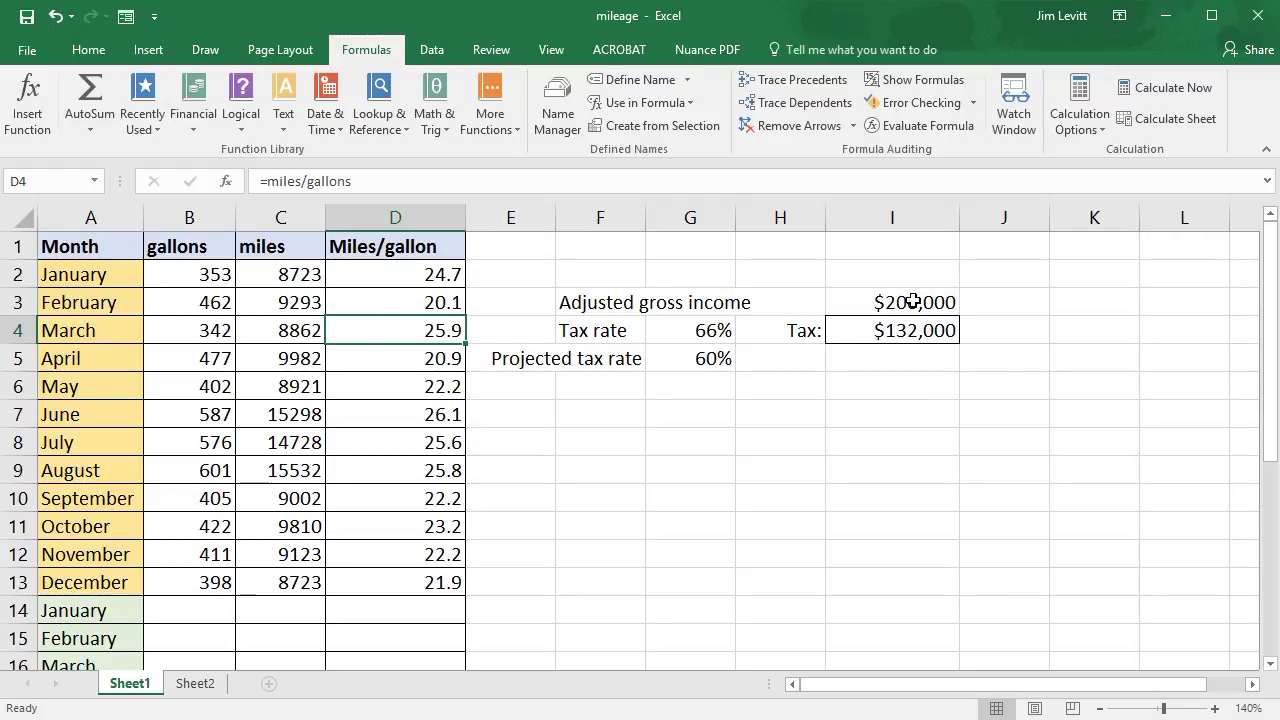
{"action": "left_click", "coordinate": [93, 181]}
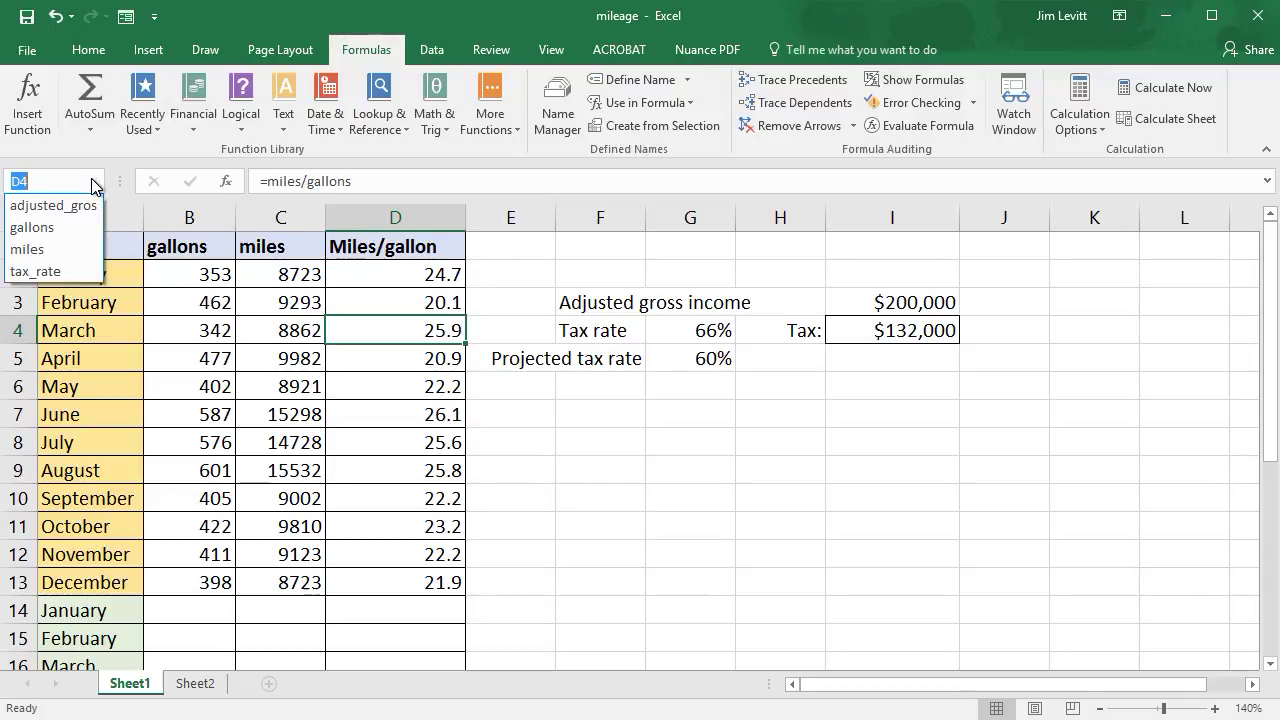
{"action": "left_click", "coordinate": [86, 205]}
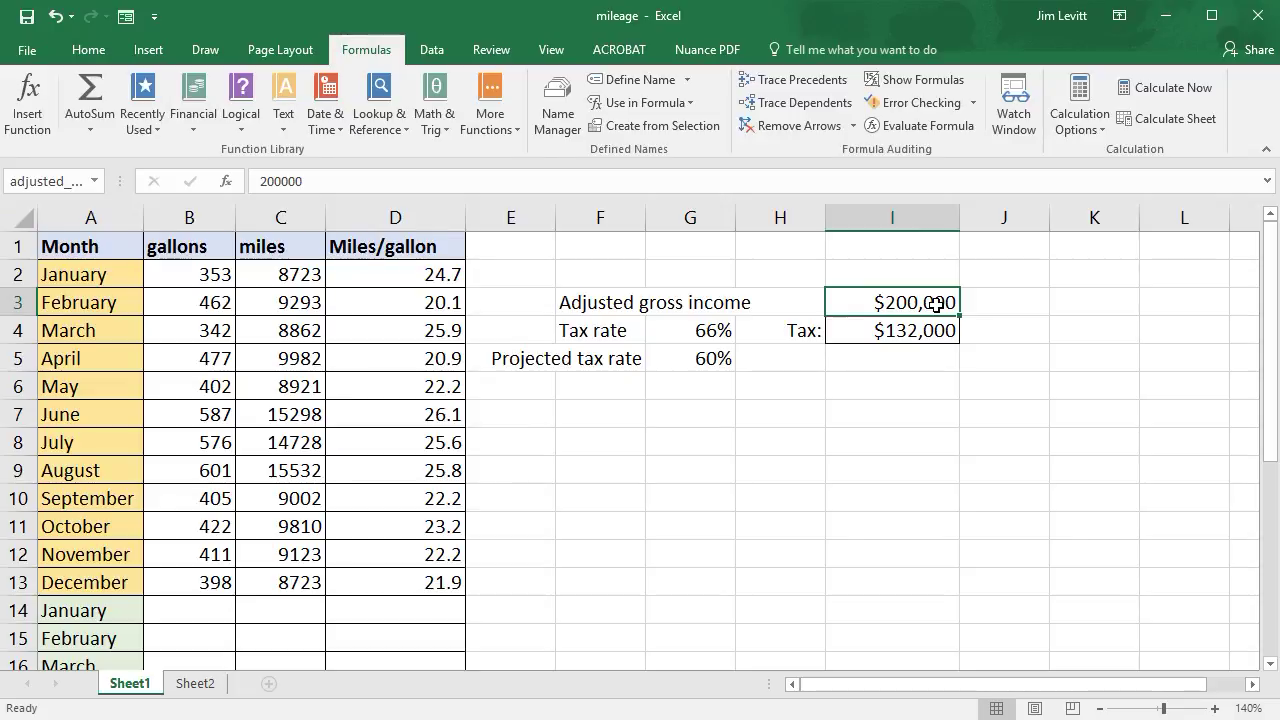
{"action": "left_click", "coordinate": [95, 181]}
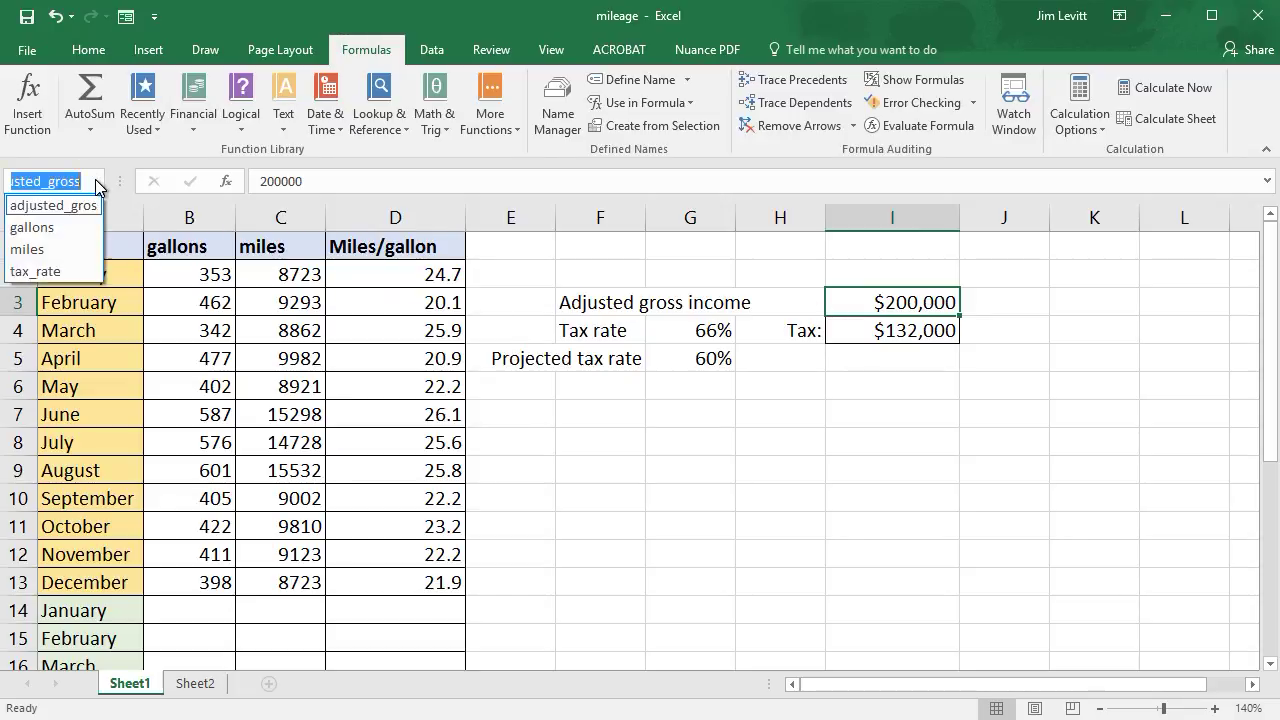
{"action": "left_click", "coordinate": [79, 274]}
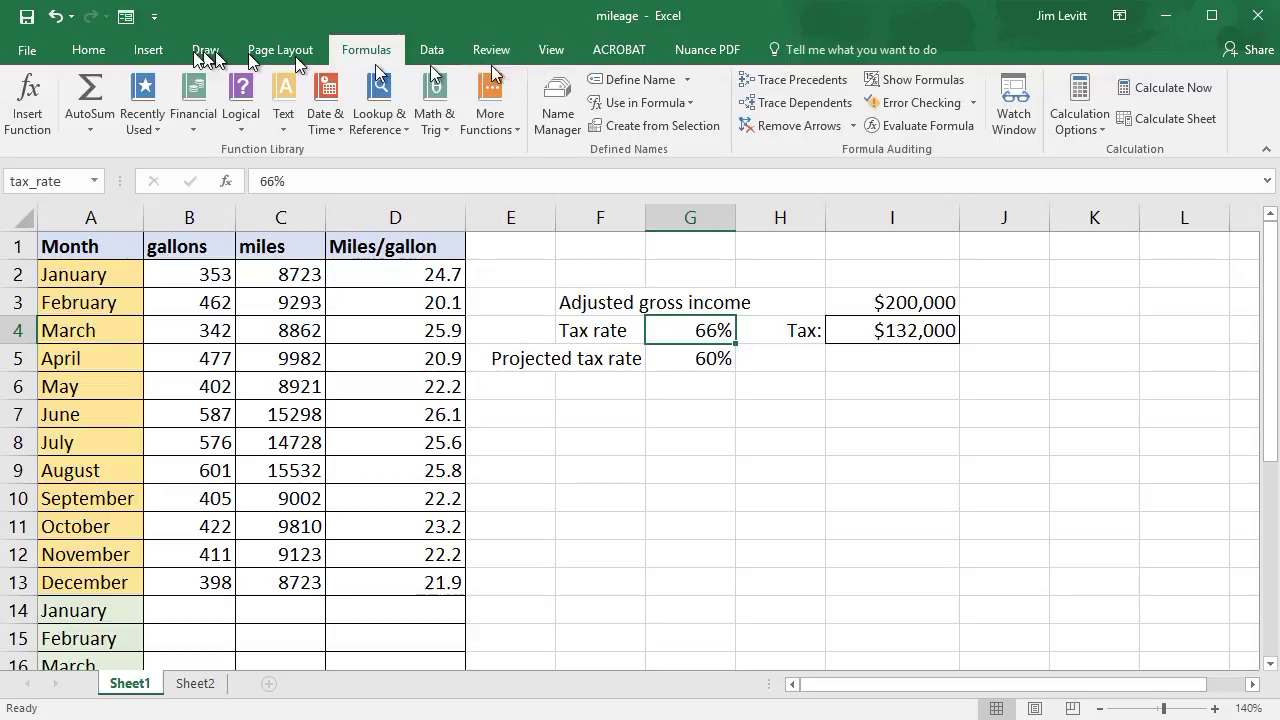
Step: In Name Manager, rename the gallons name (B2:B13) to us_gallons
{"action": "left_click", "coordinate": [562, 118]}
{"action": "left_click_drag", "start_coordinate": [897, 374], "coordinate": [891, 269]}
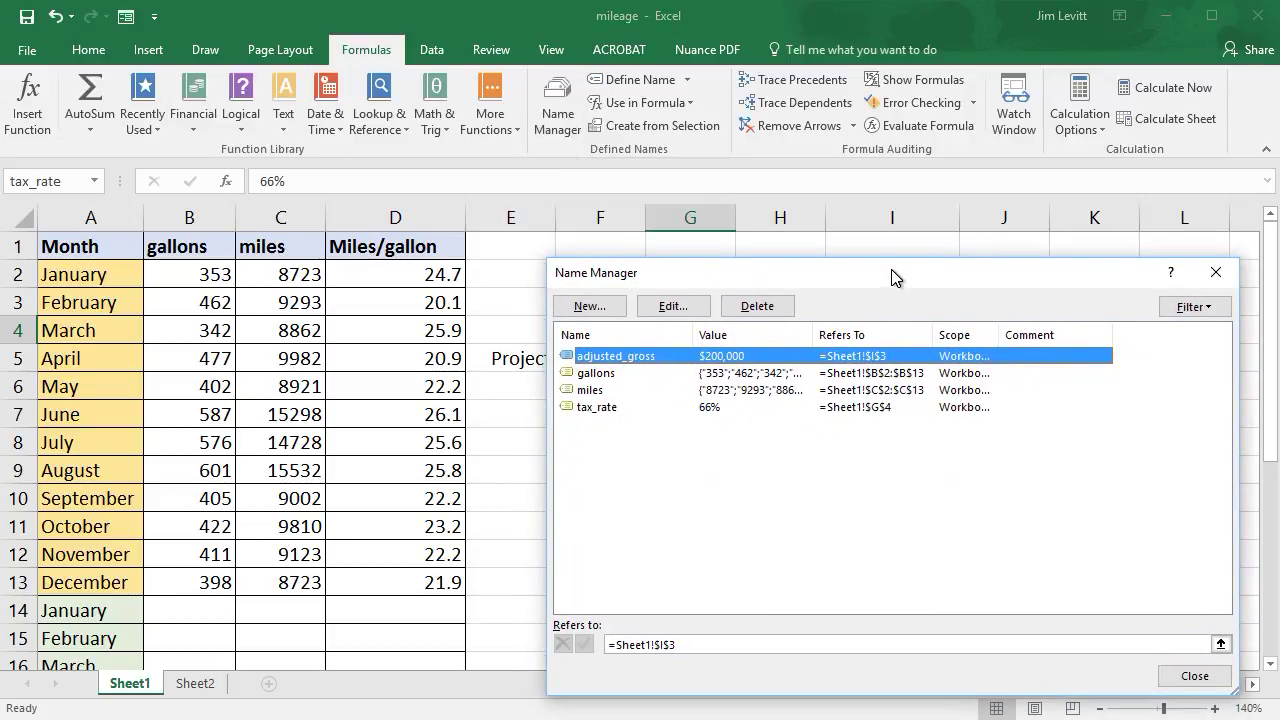
{"action": "left_click", "coordinate": [612, 373]}
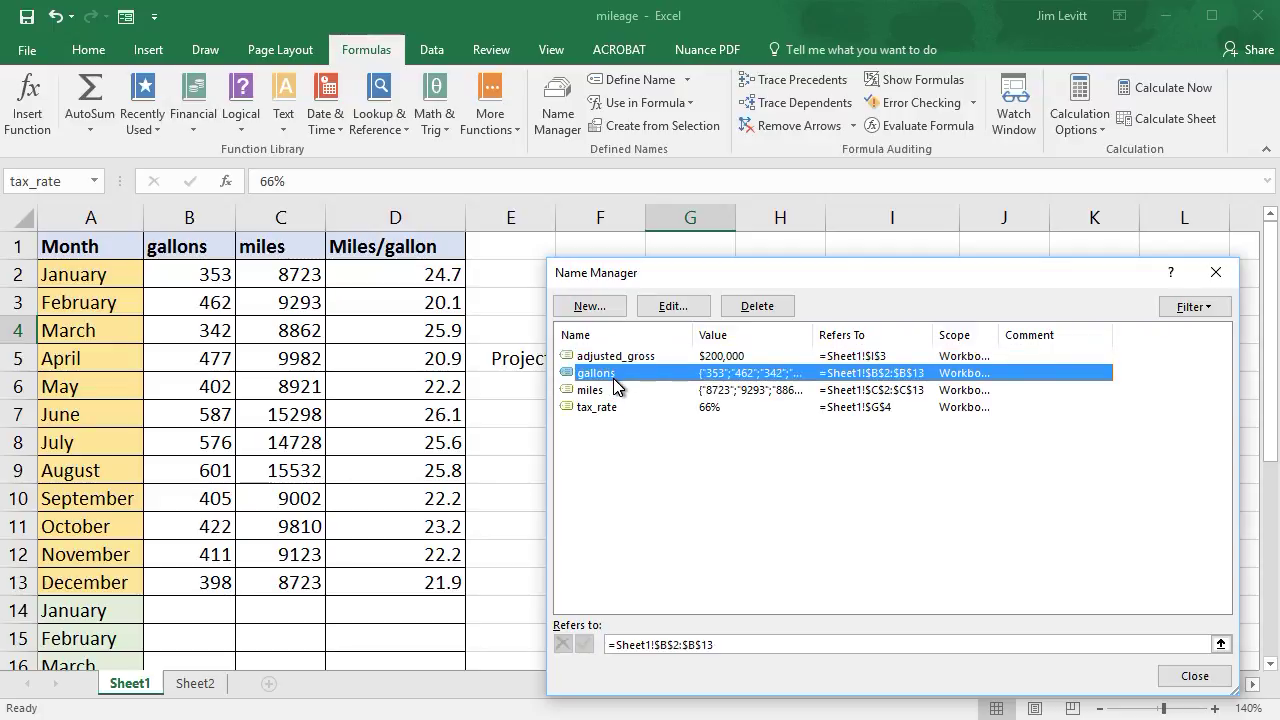
{"action": "left_click", "coordinate": [675, 305]}
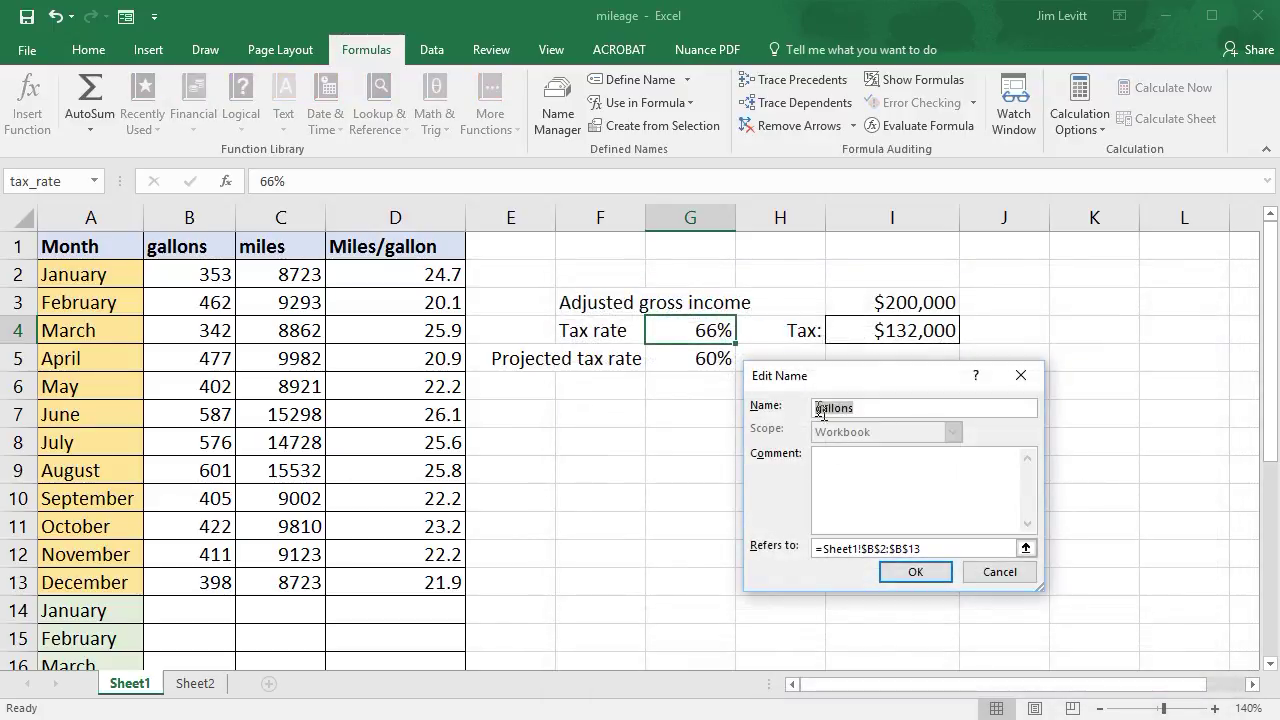
{"action": "key", "text": "Home"}
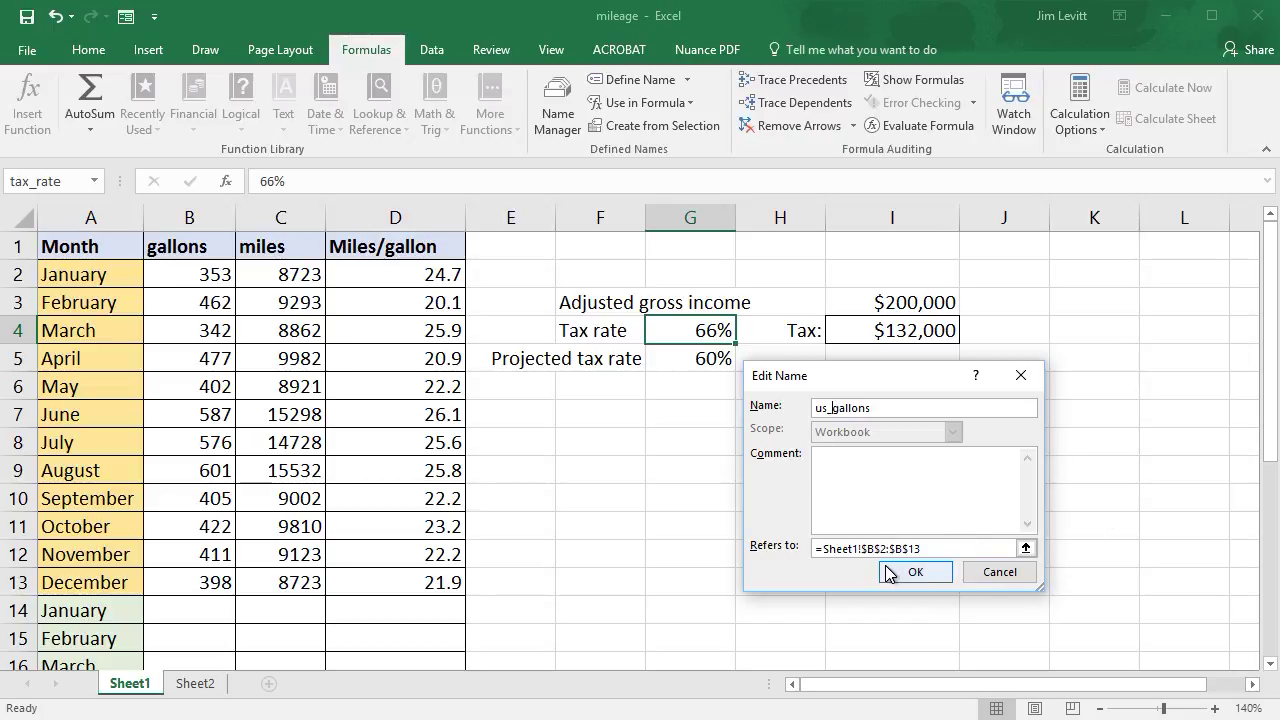
{"action": "left_click", "coordinate": [916, 577]}
{"action": "left_click", "coordinate": [1195, 677]}
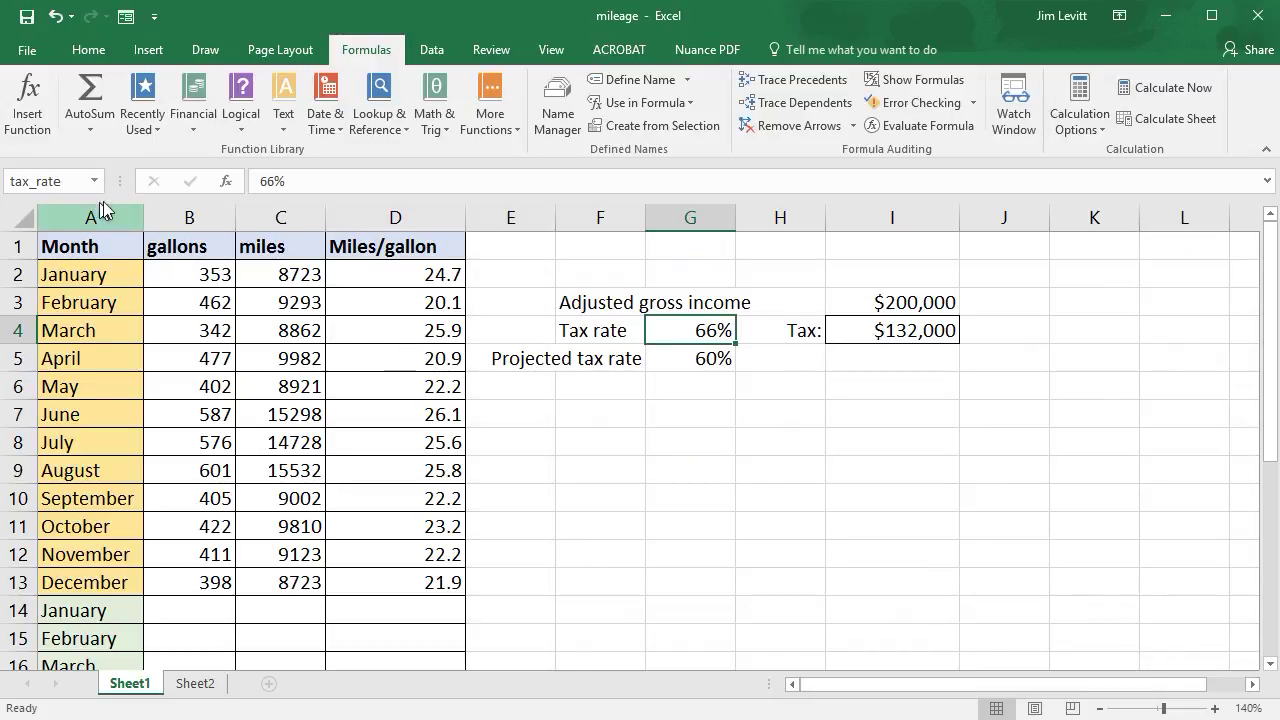
Step: Redefine us_gallons in Name Manager to refer to =Sheet1!$B$2:$B$16
{"action": "left_click", "coordinate": [96, 183]}
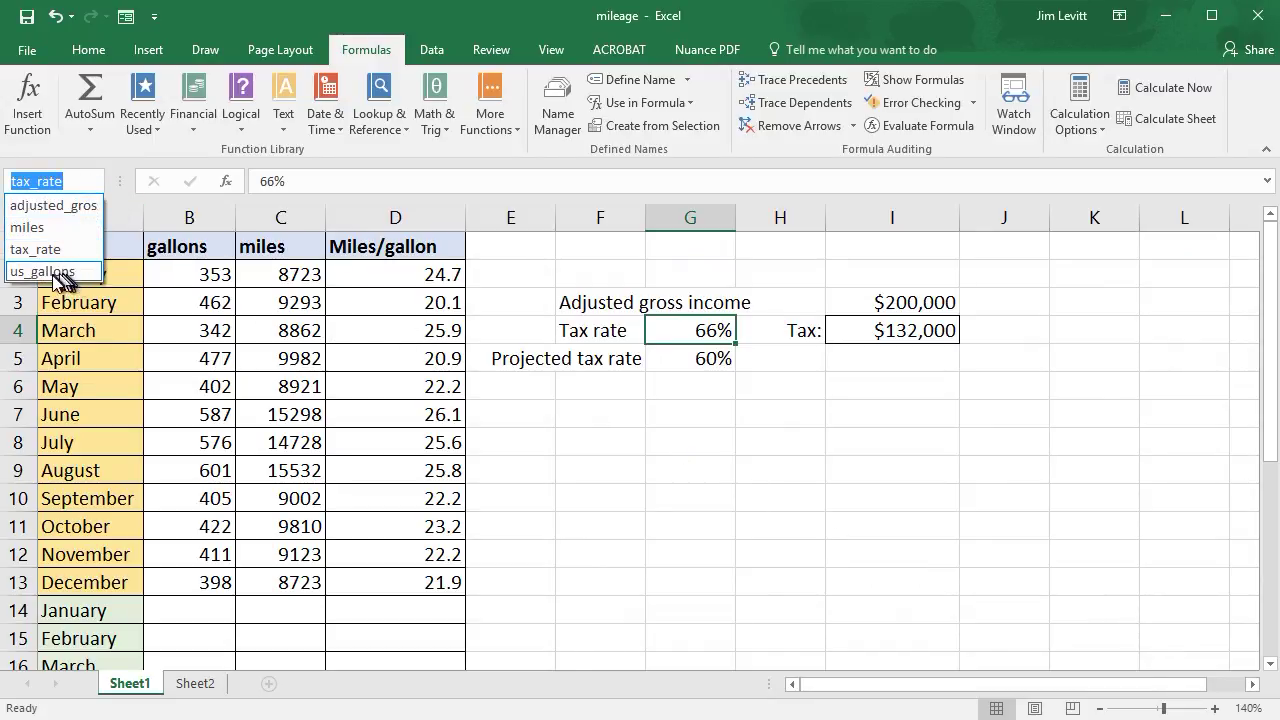
{"action": "left_click", "coordinate": [66, 272]}
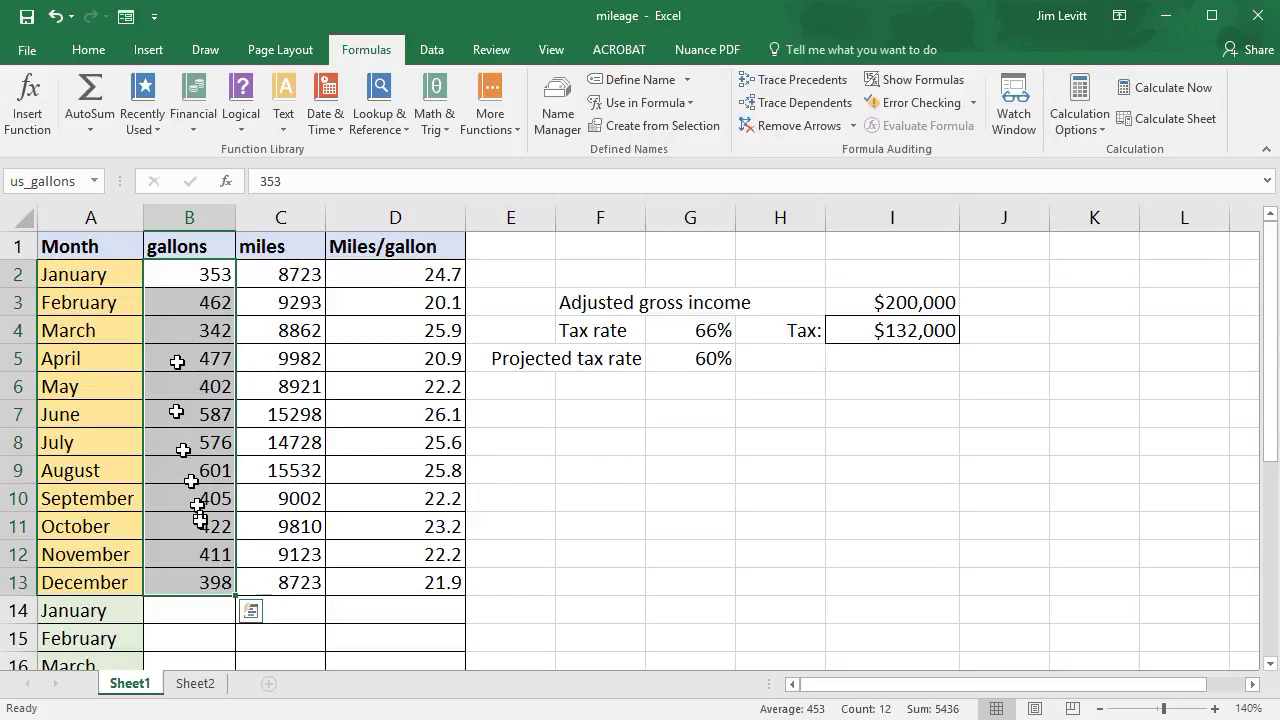
{"action": "left_click", "coordinate": [557, 105]}
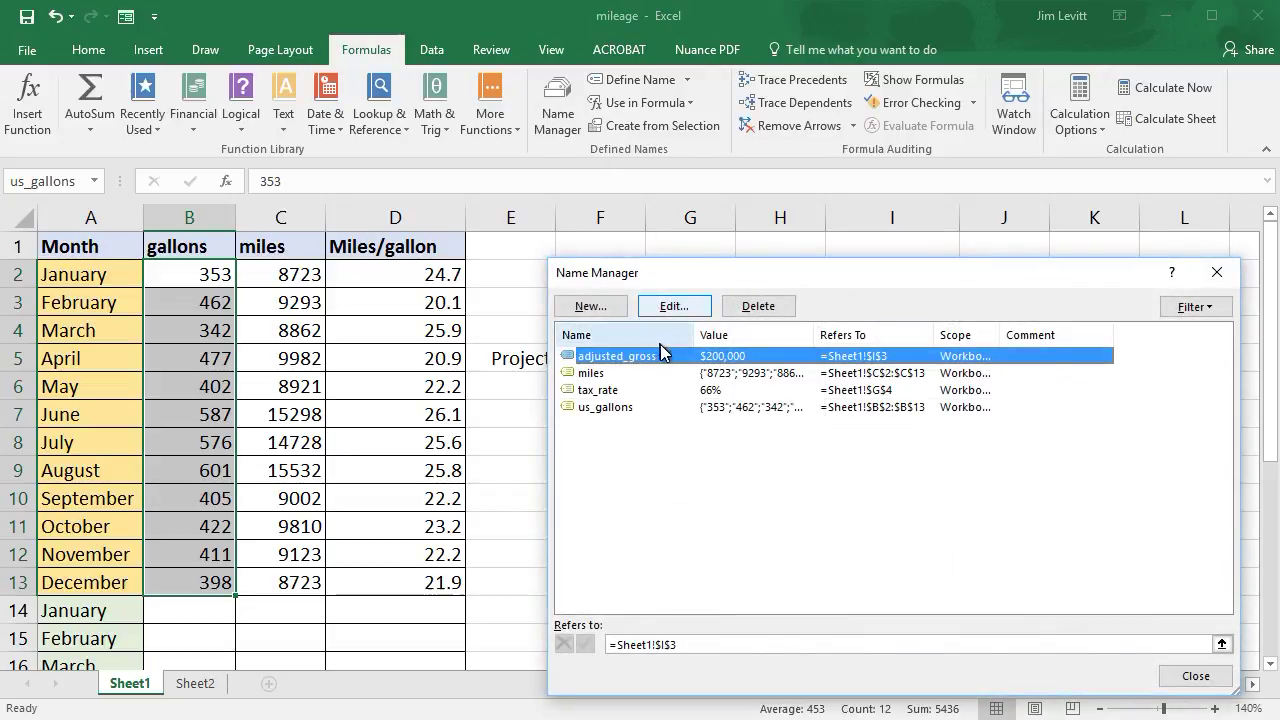
{"action": "left_click", "coordinate": [648, 407]}
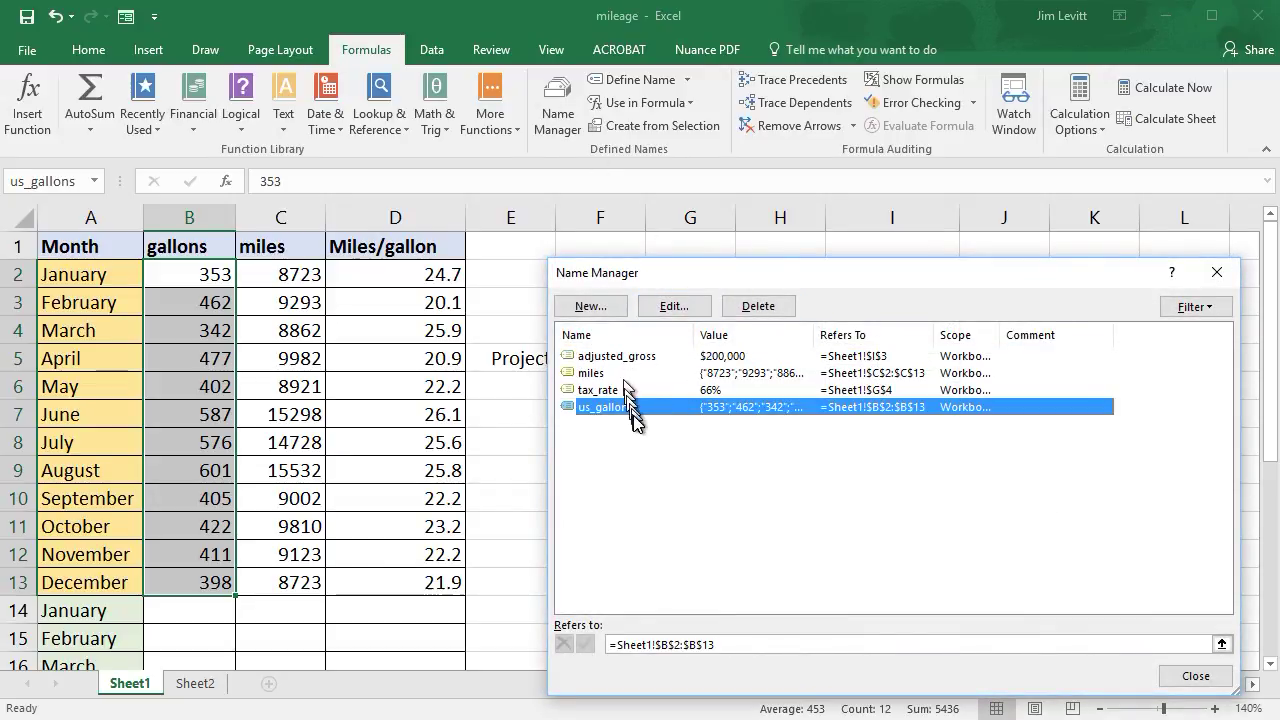
{"action": "double_click", "coordinate": [648, 408]}
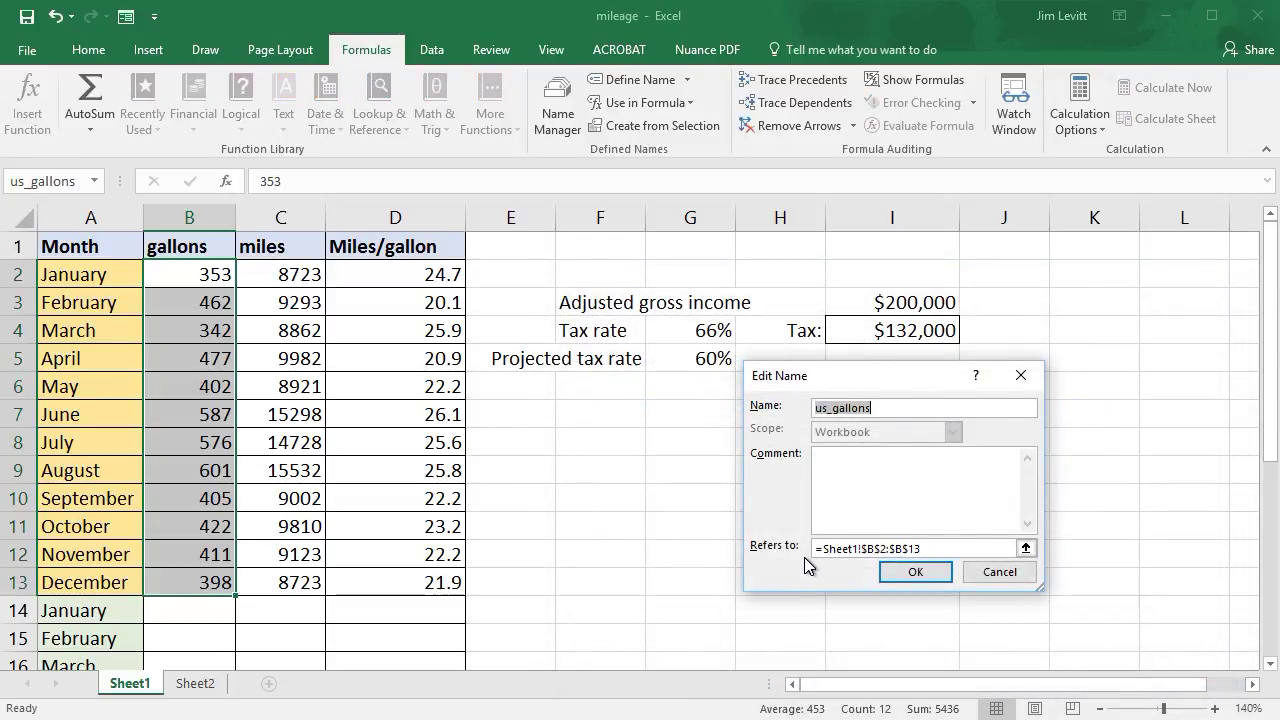
{"action": "left_click_drag", "start_coordinate": [937, 548], "coordinate": [806, 550]}
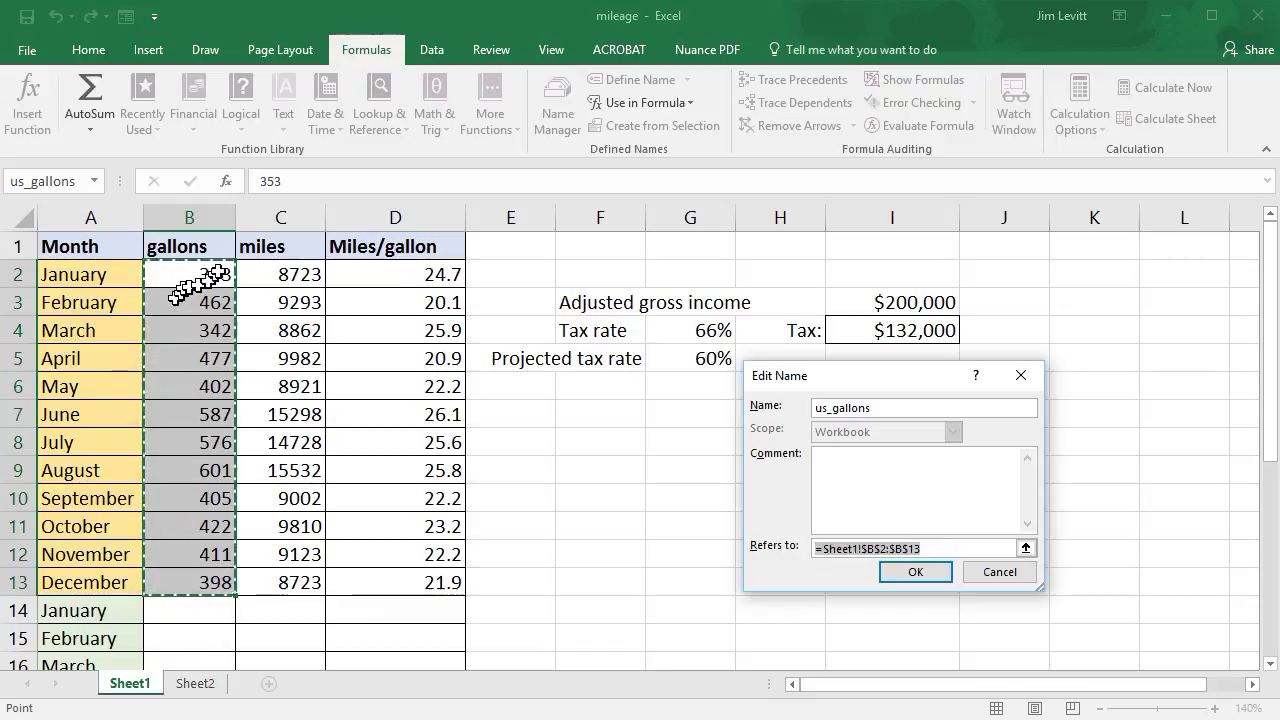
{"action": "left_click_drag", "start_coordinate": [207, 274], "coordinate": [205, 612]}
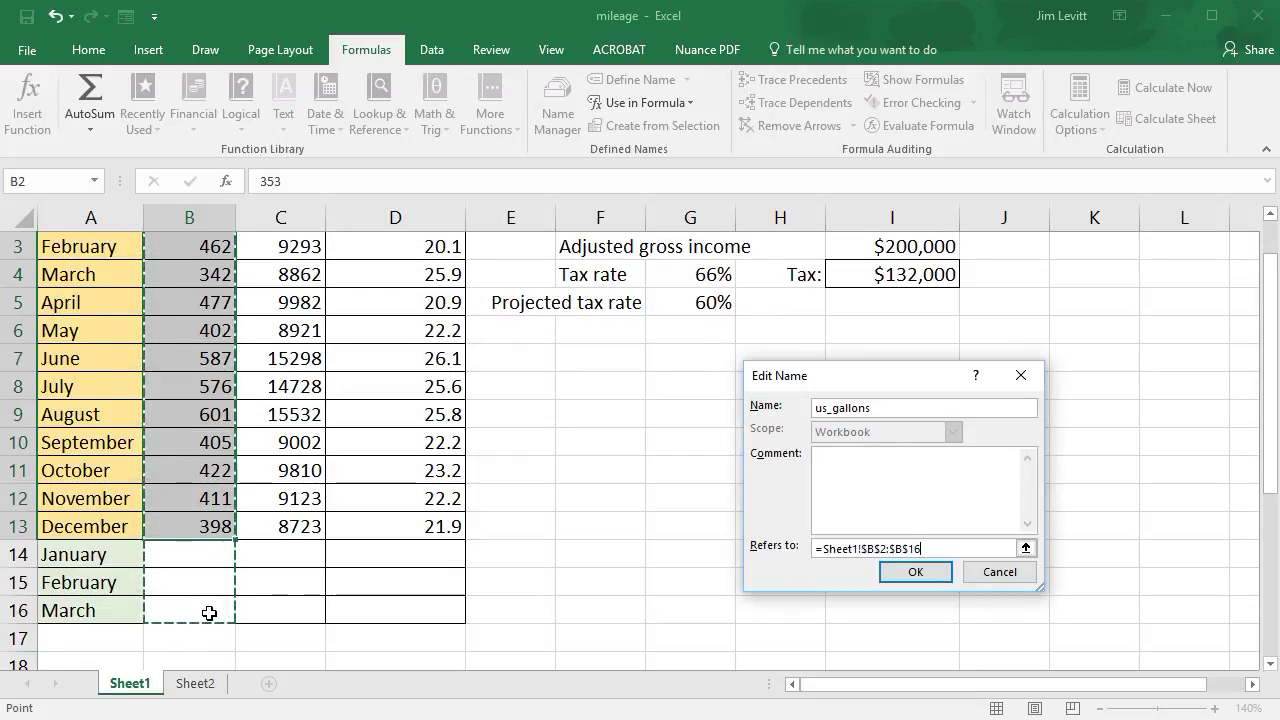
{"action": "left_click", "coordinate": [916, 574]}
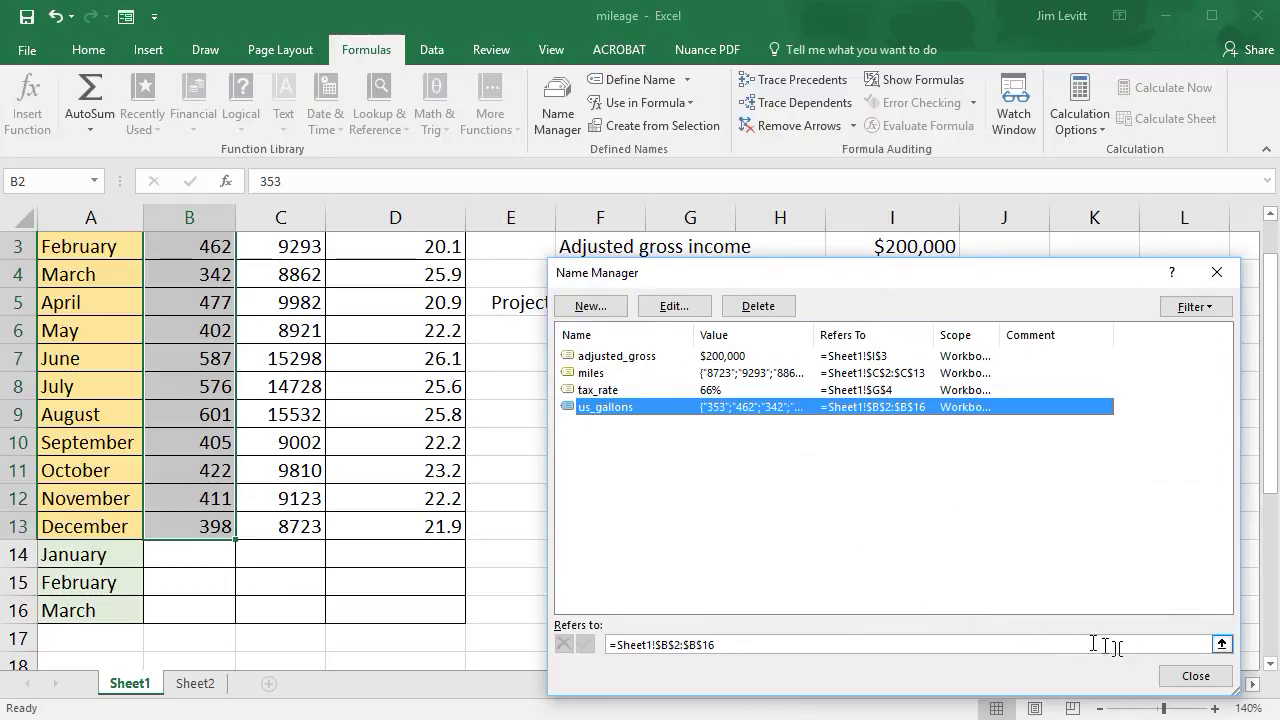
{"action": "left_click", "coordinate": [1196, 676]}
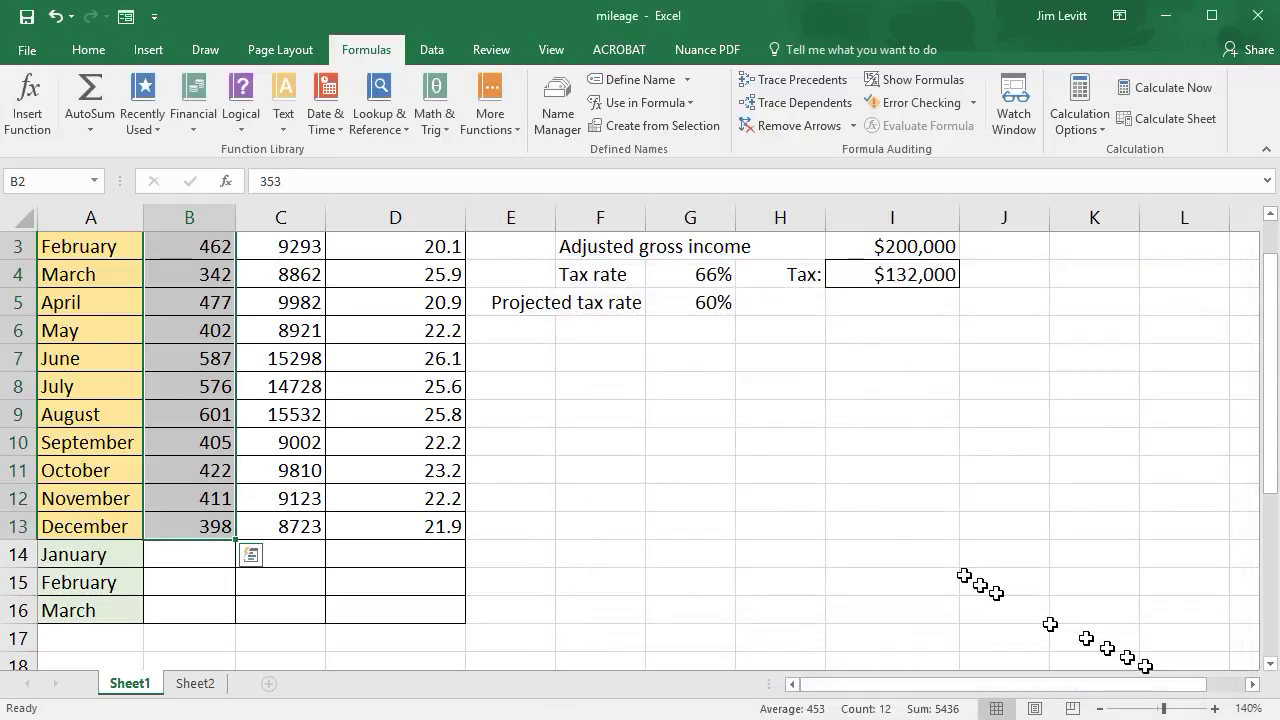
{"action": "left_click", "coordinate": [598, 416]}
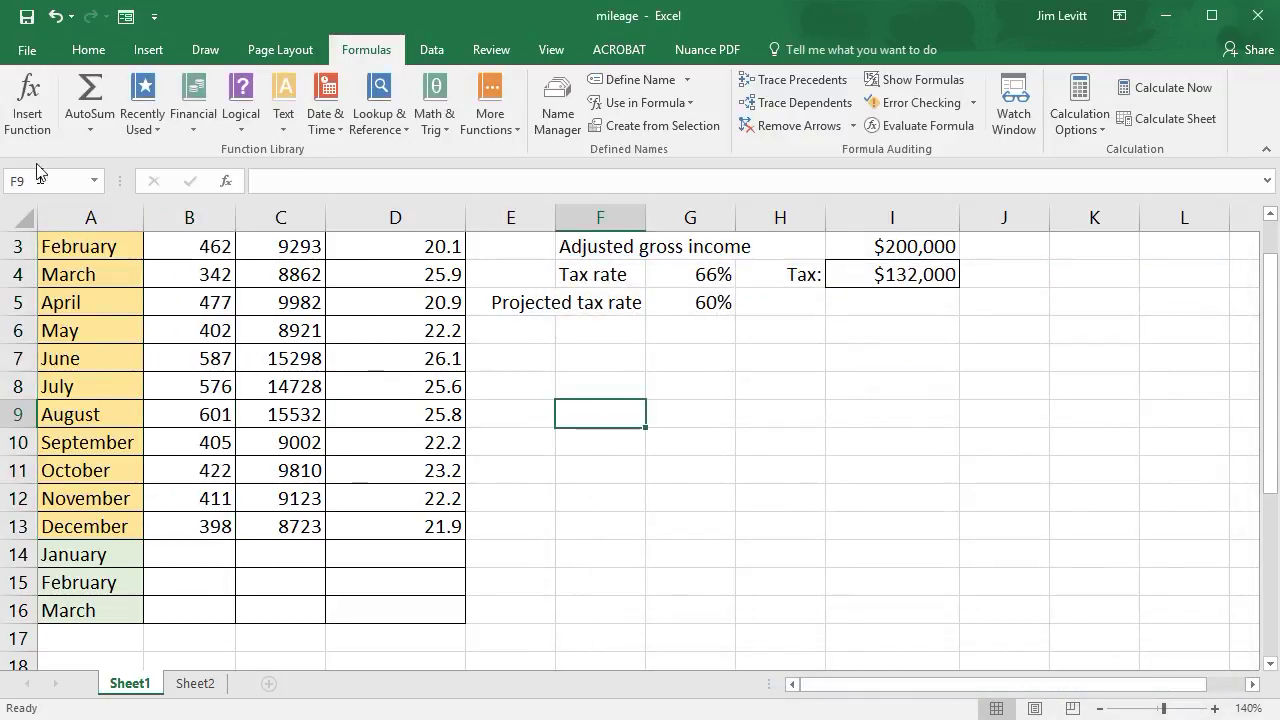
{"action": "left_click", "coordinate": [96, 181]}
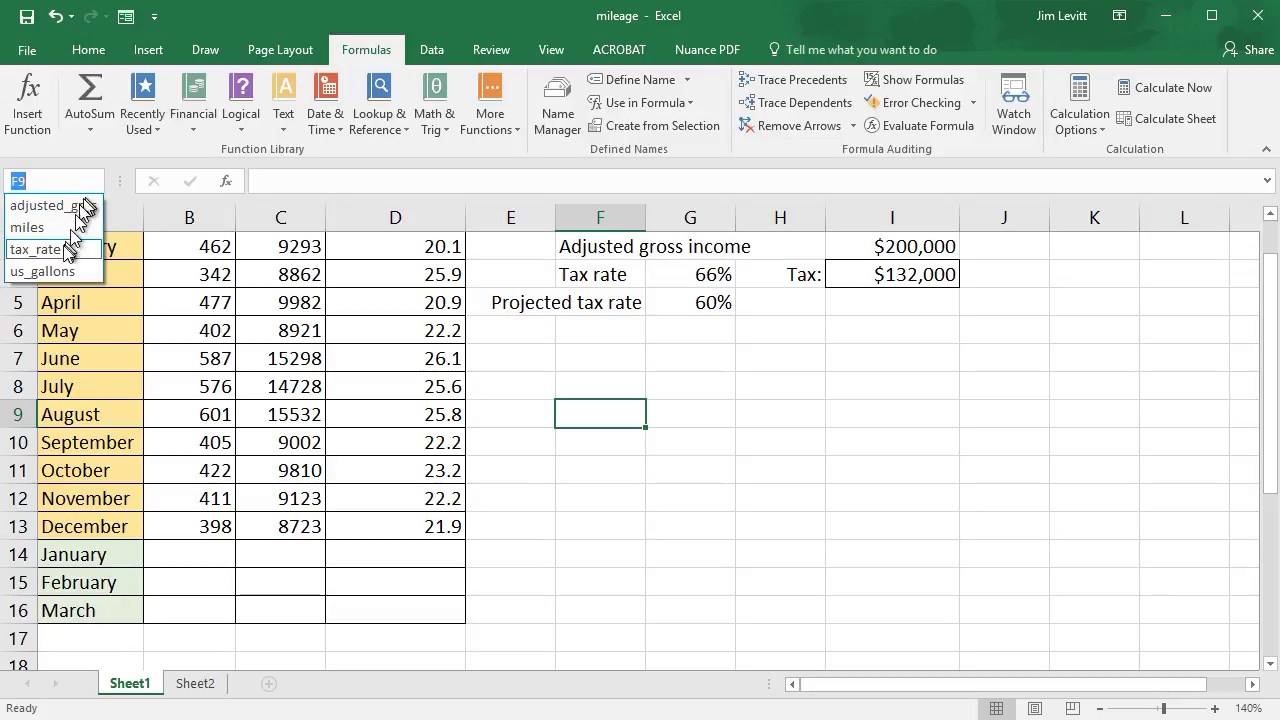
{"action": "left_click", "coordinate": [77, 272]}
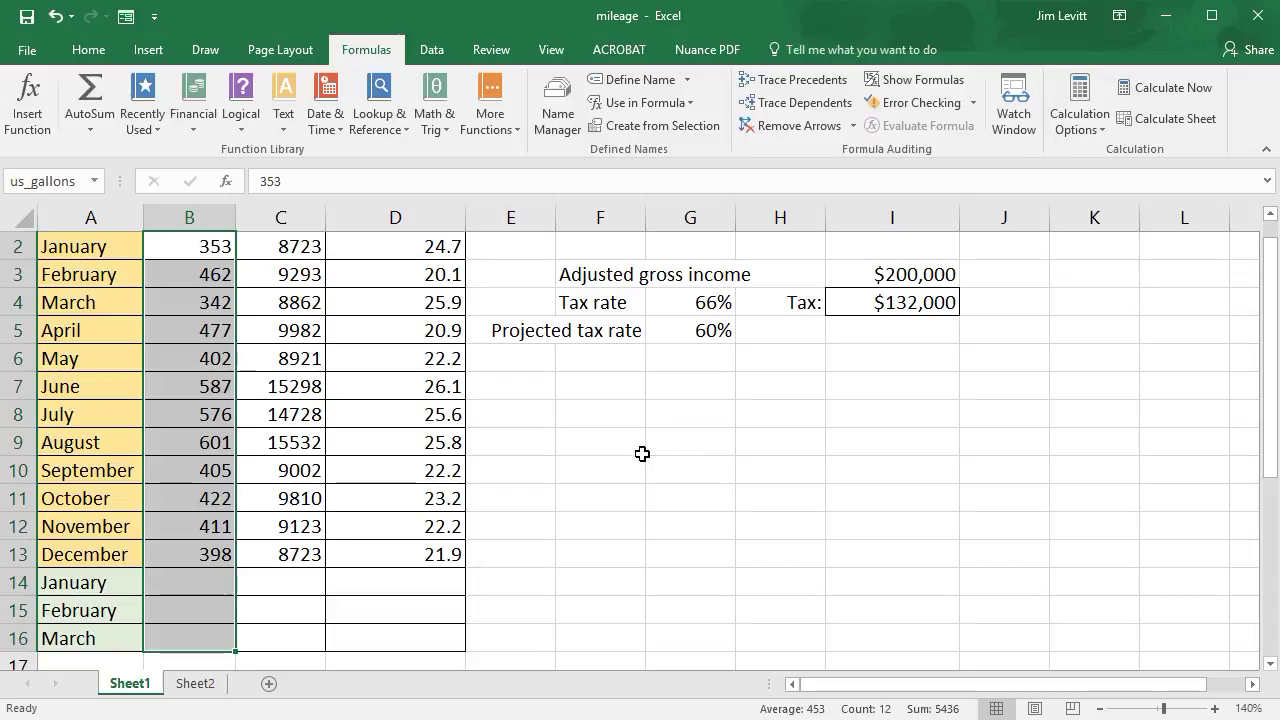
{"action": "scroll", "coordinate": [652, 458], "scroll_direction": "up", "scroll_amount": 1}
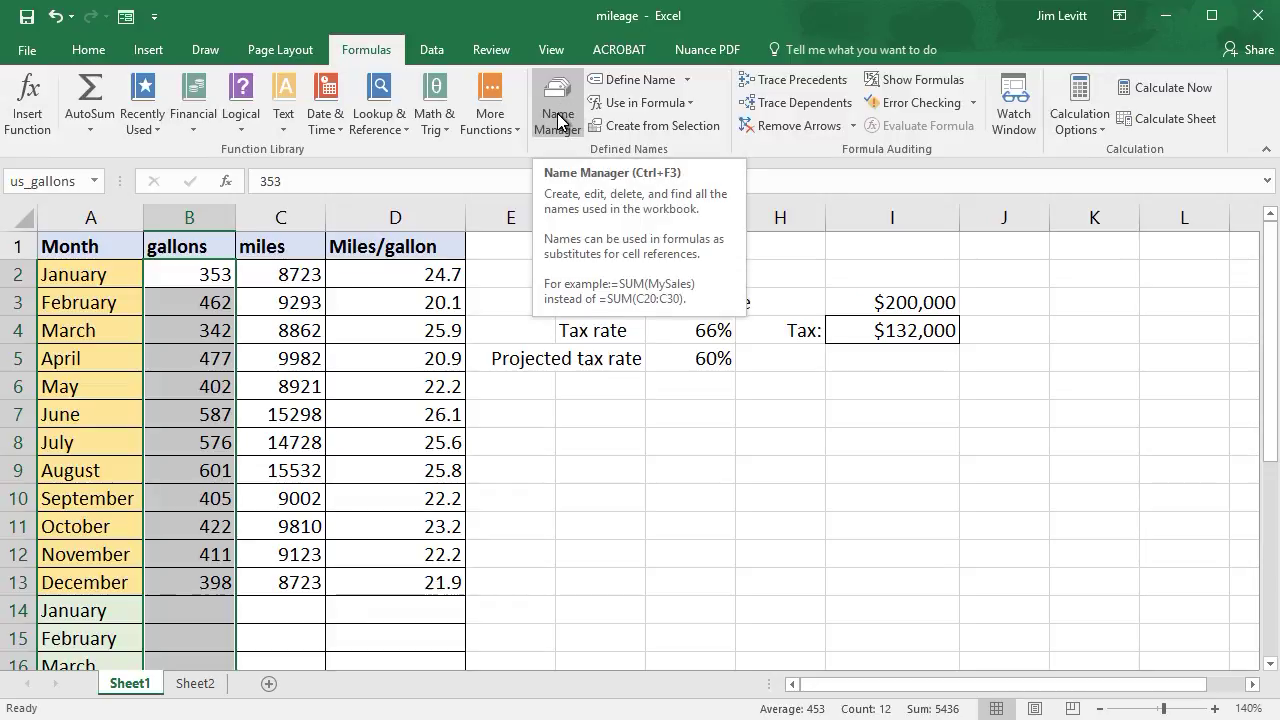
{"action": "left_click", "coordinate": [558, 122]}
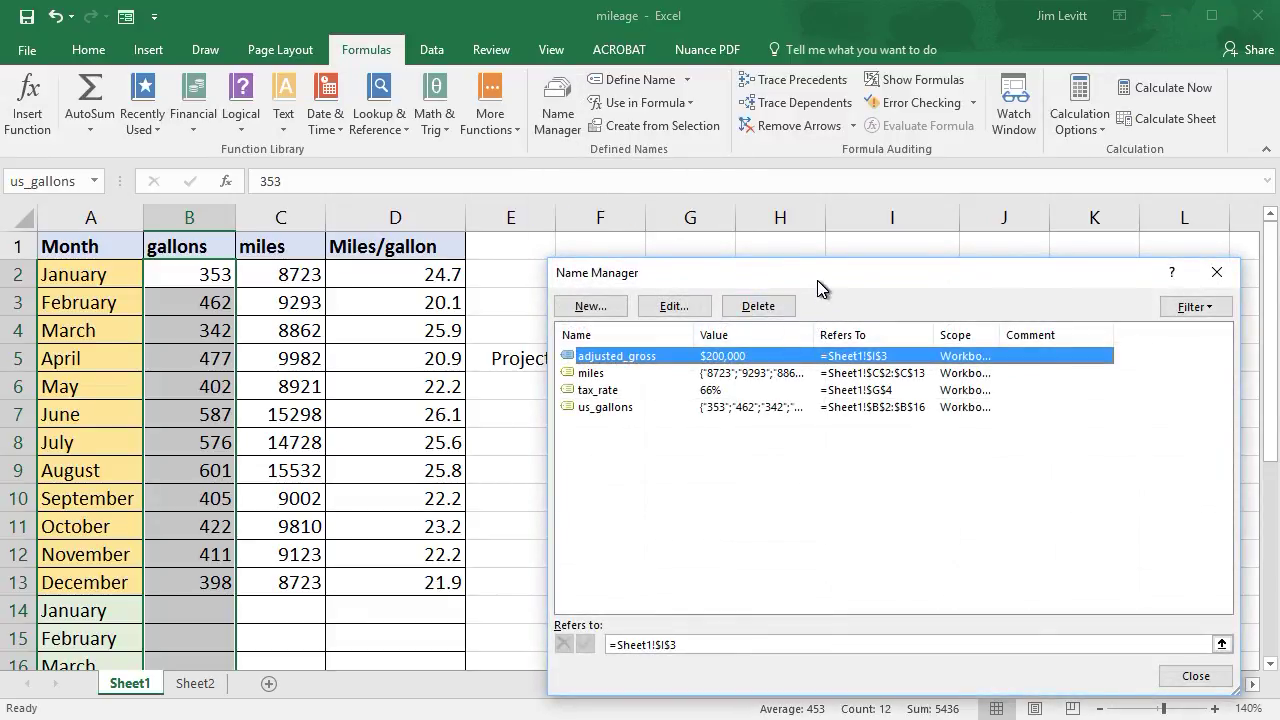
Step: Move the Name Manager window aside to view the tax cells, then back to the upper right
{"action": "left_click_drag", "start_coordinate": [828, 279], "coordinate": [252, 400]}
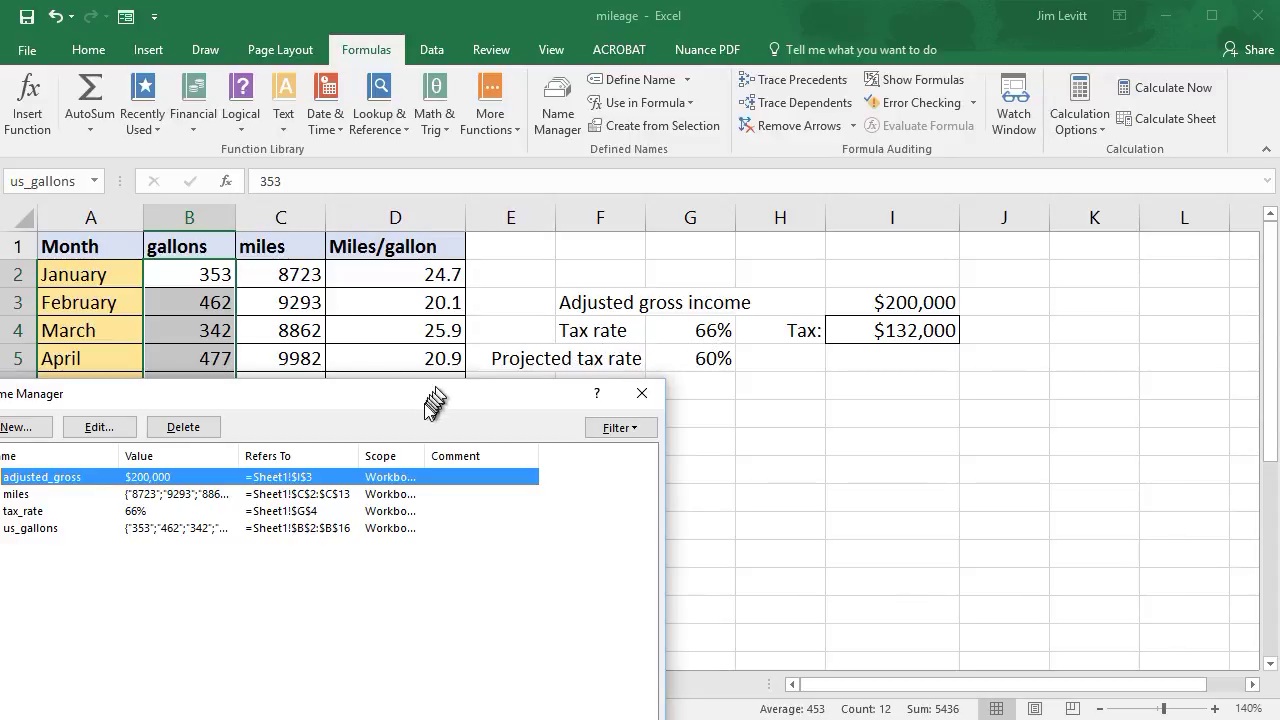
{"action": "left_click_drag", "start_coordinate": [426, 391], "coordinate": [971, 209]}
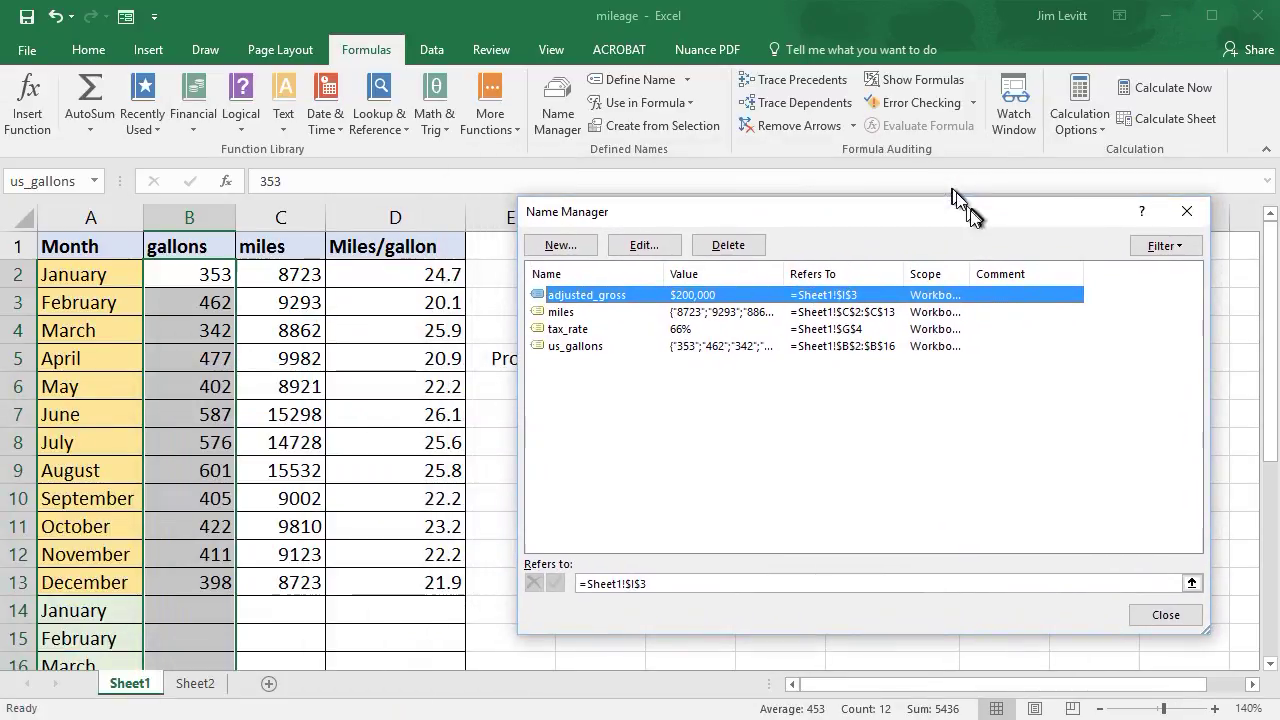
Step: Repoint the tax_rate name from G4 to the 60% projected rate in G5
{"action": "left_click", "coordinate": [640, 329]}
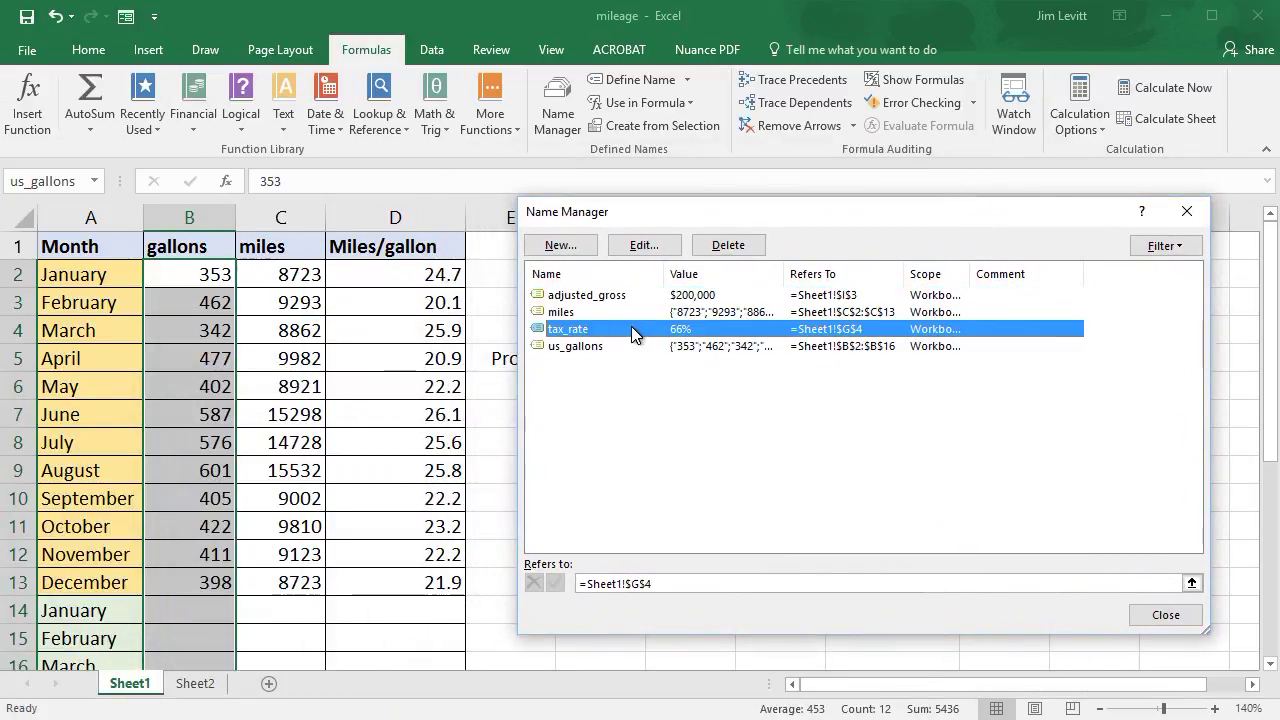
{"action": "left_click", "coordinate": [643, 245]}
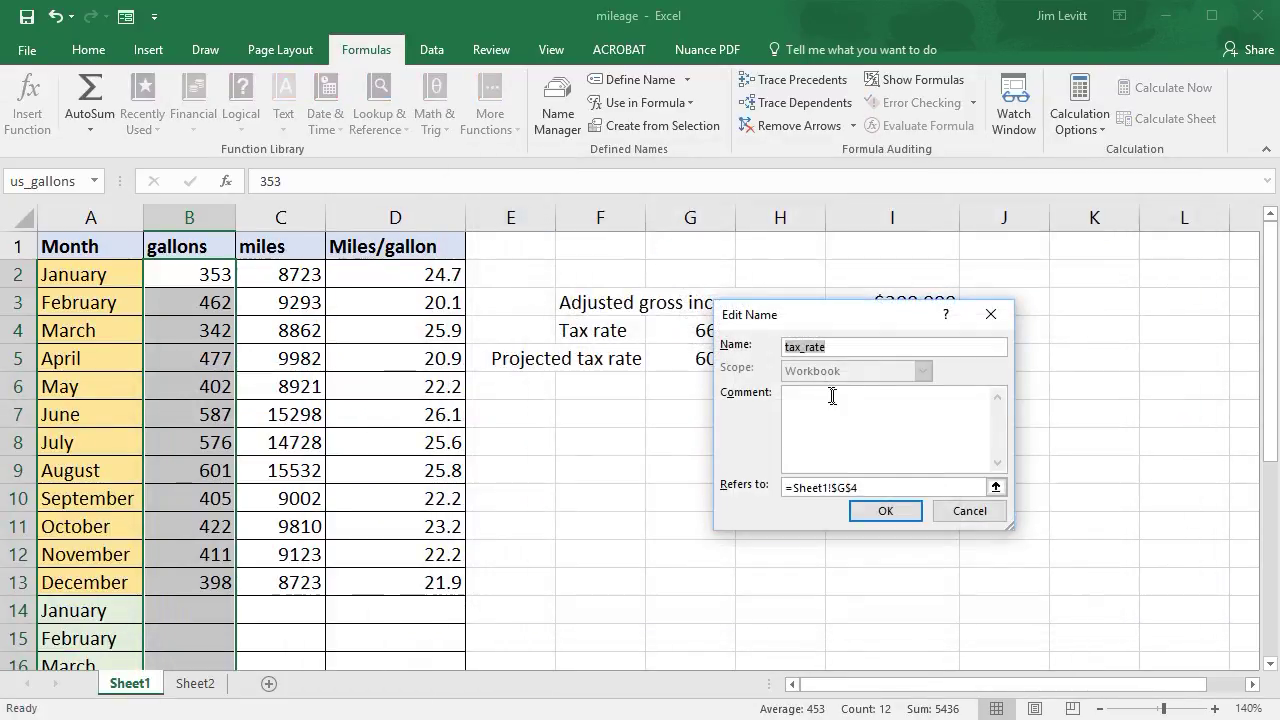
{"action": "left_click_drag", "start_coordinate": [855, 330], "coordinate": [926, 393]}
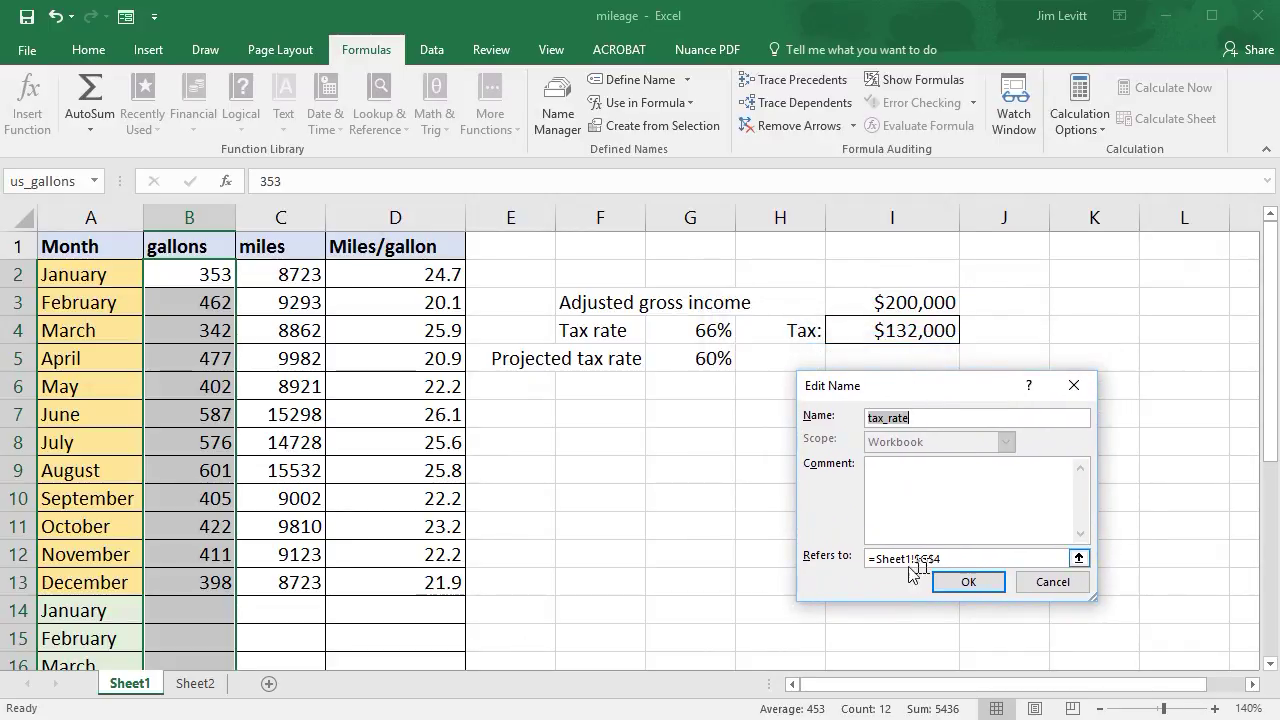
{"action": "left_click_drag", "start_coordinate": [868, 558], "coordinate": [949, 560]}
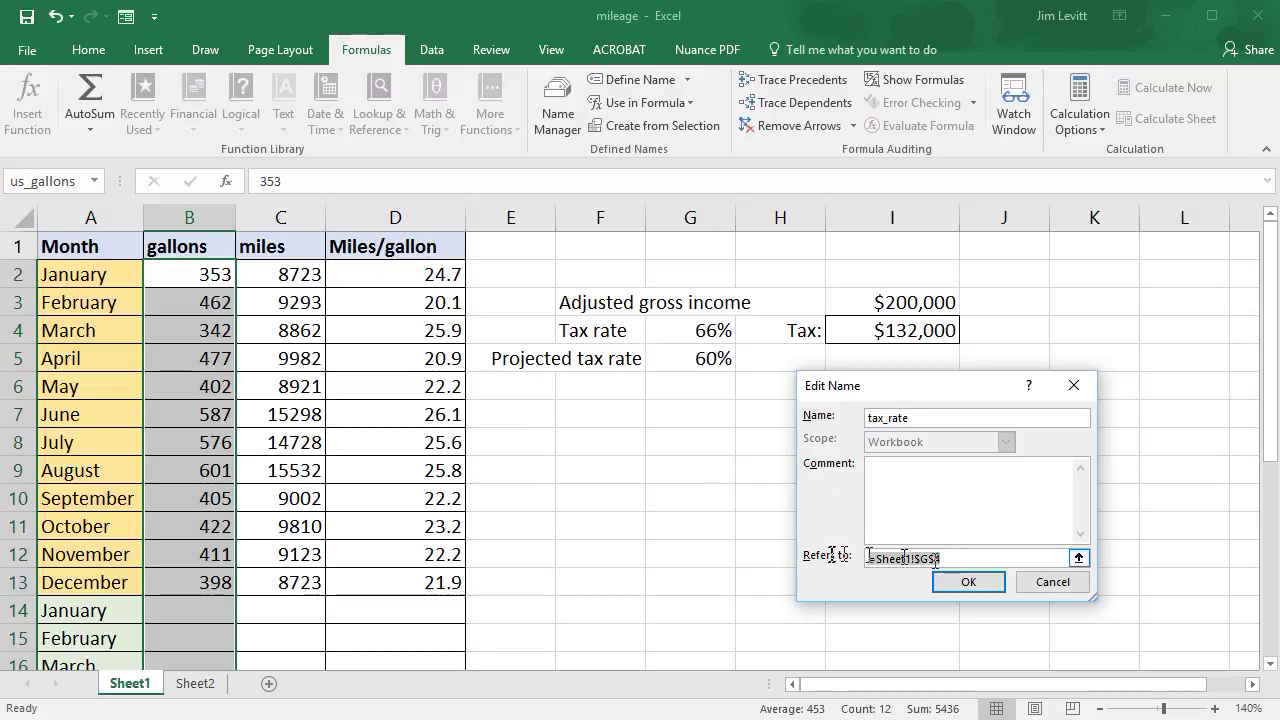
{"action": "left_click", "coordinate": [708, 362]}
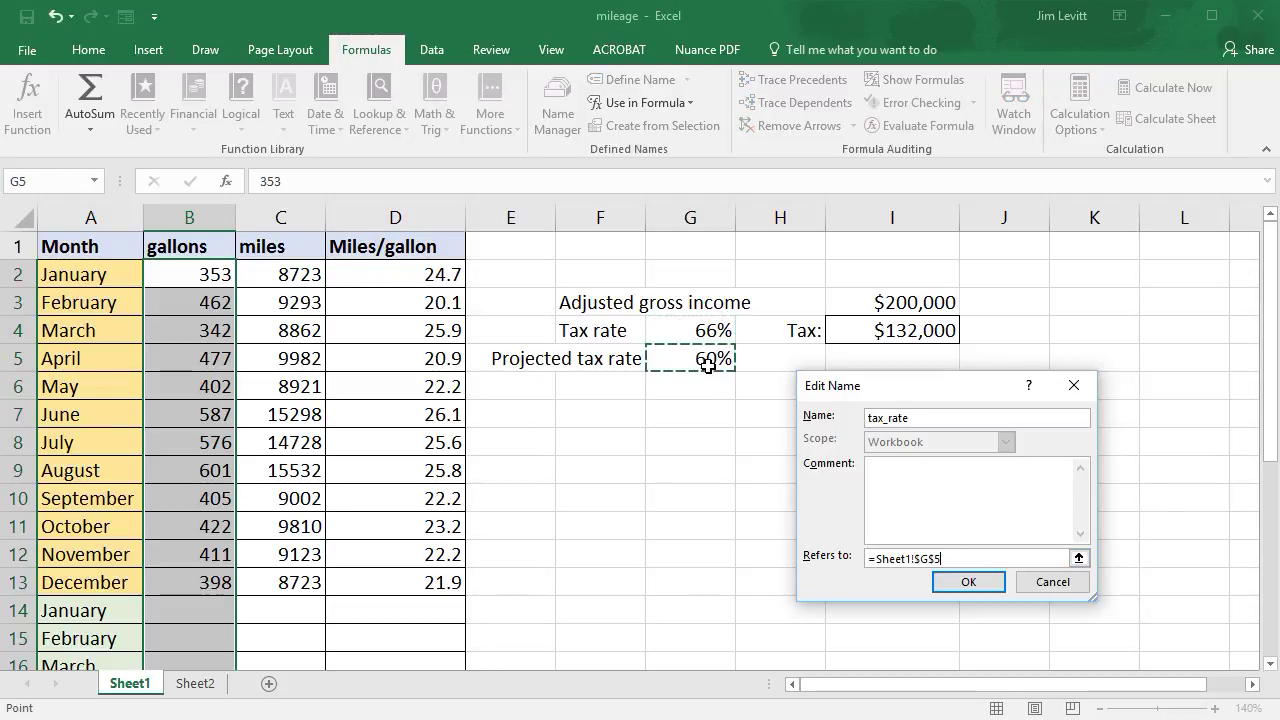
{"action": "left_click", "coordinate": [977, 584]}
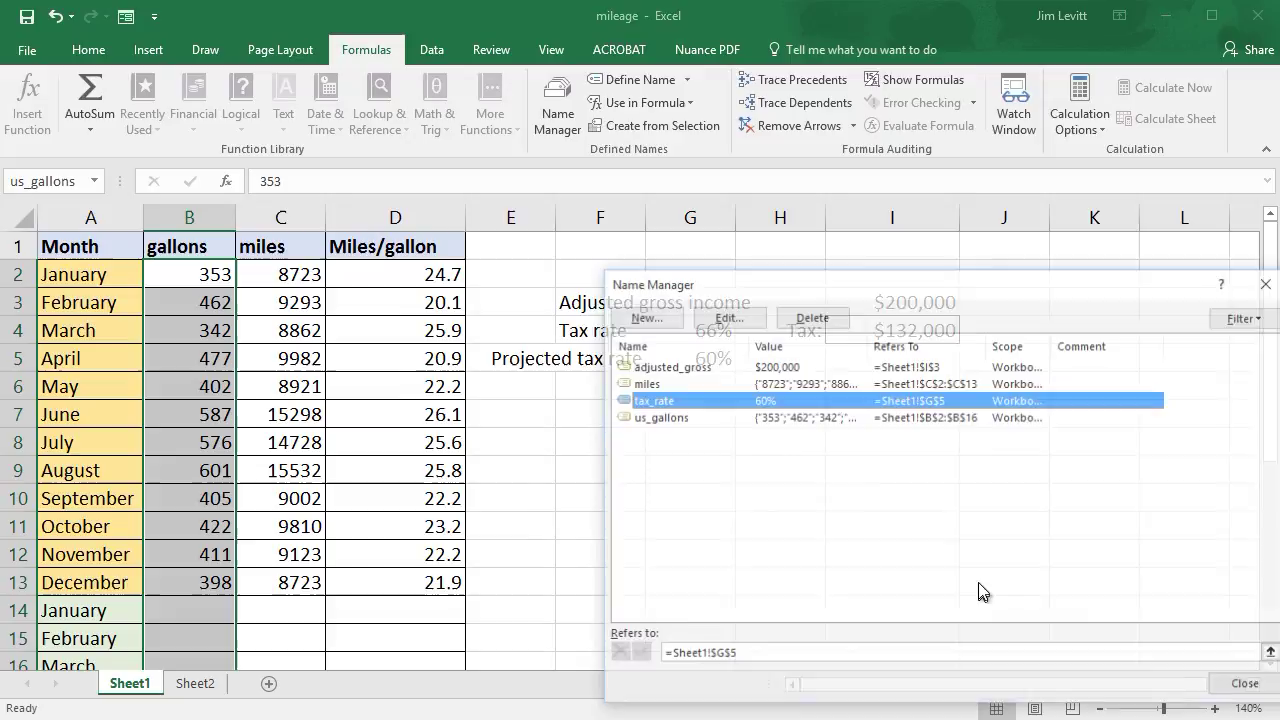
{"action": "left_click", "coordinate": [1244, 683]}
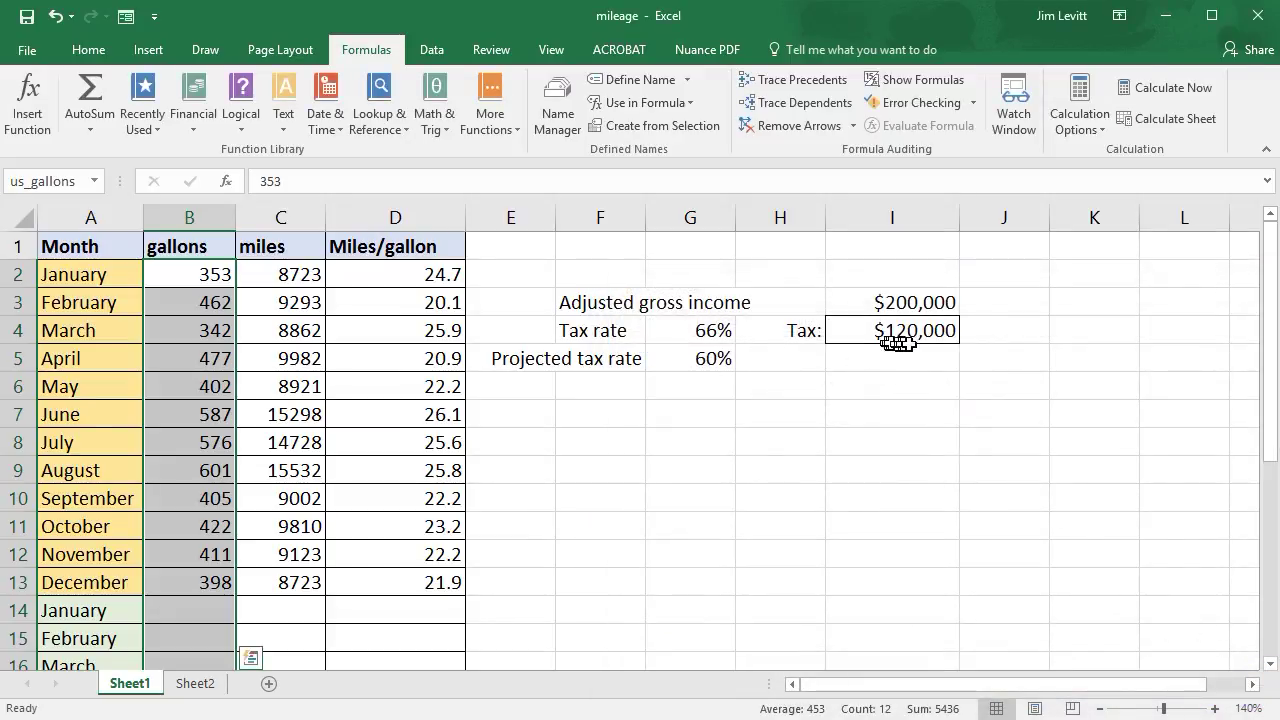
{"action": "left_click", "coordinate": [924, 332]}
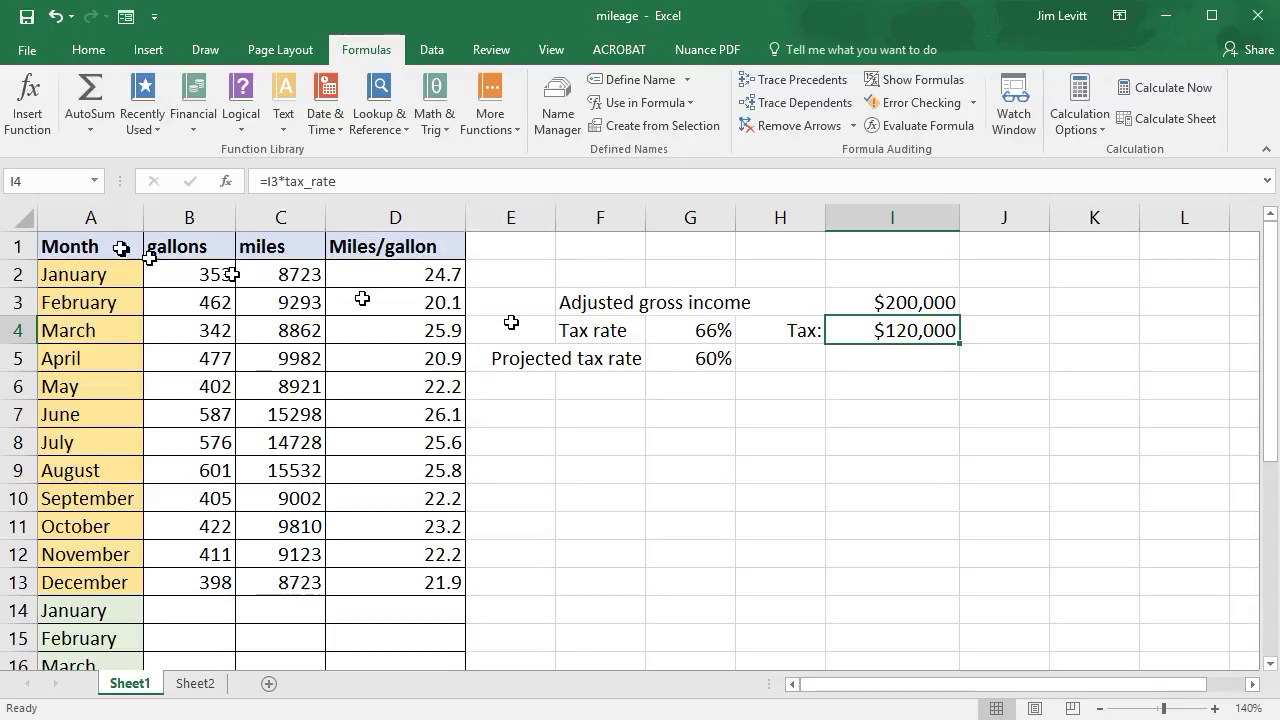
{"action": "left_click", "coordinate": [96, 181]}
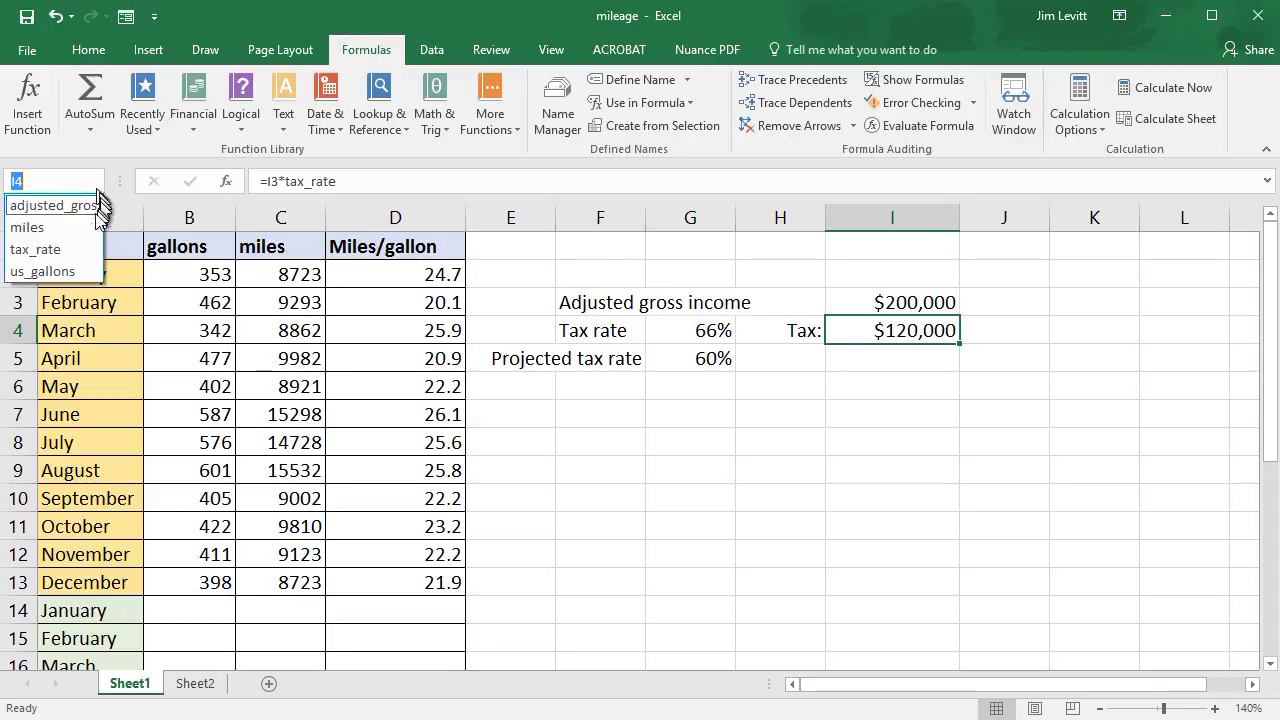
{"action": "left_click", "coordinate": [70, 250]}
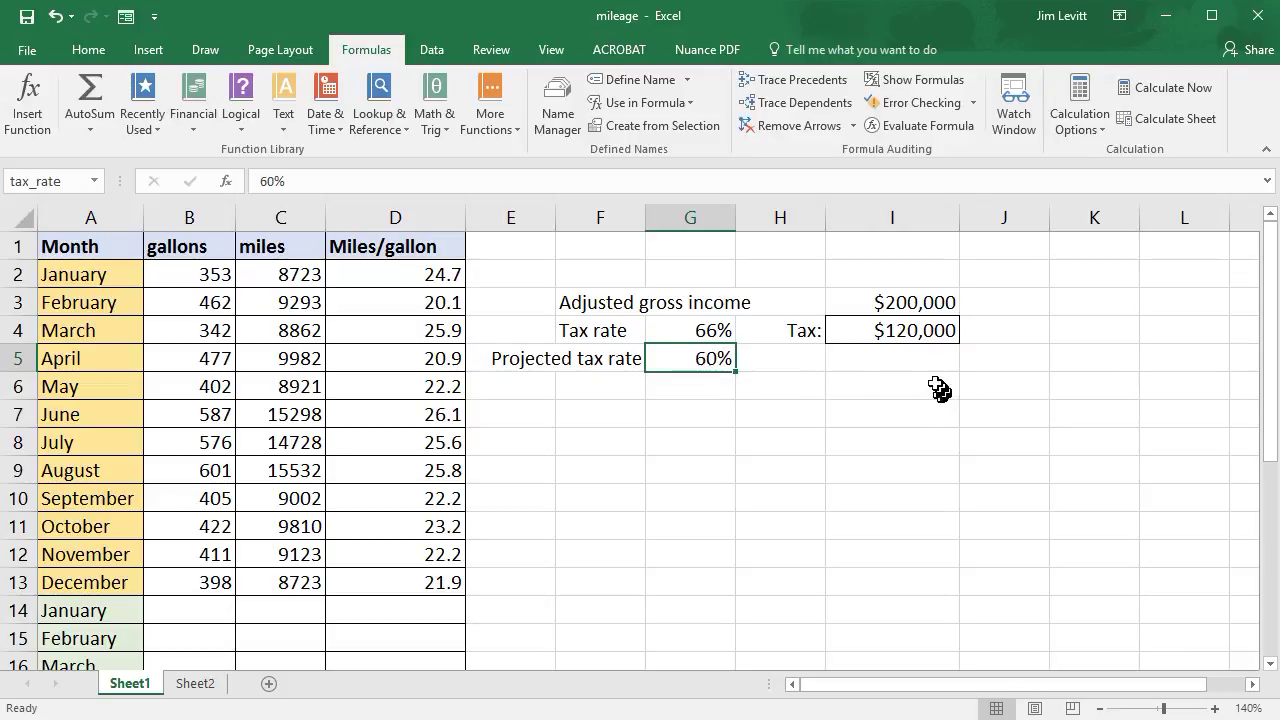
{"action": "left_click", "coordinate": [900, 332]}
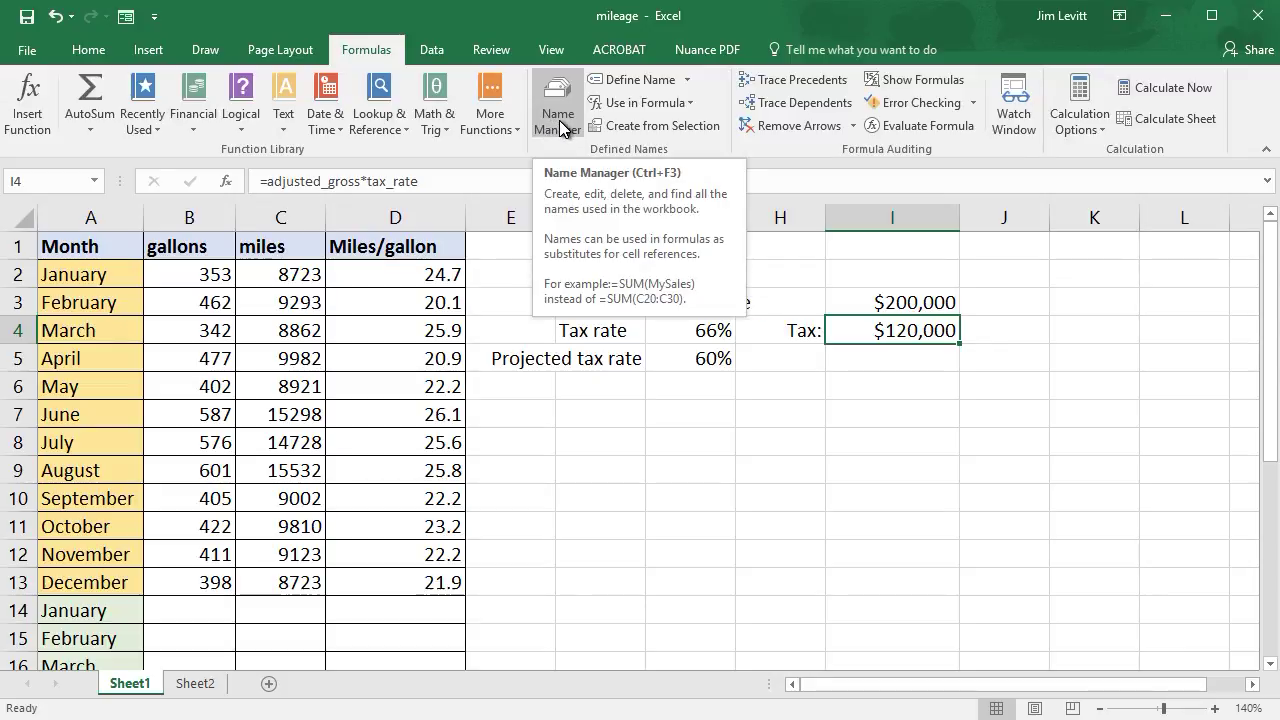
Step: Remove adjusted_gross in Name Manager, leaving miles, tax_rate and us_gallons
{"action": "left_click", "coordinate": [559, 120]}
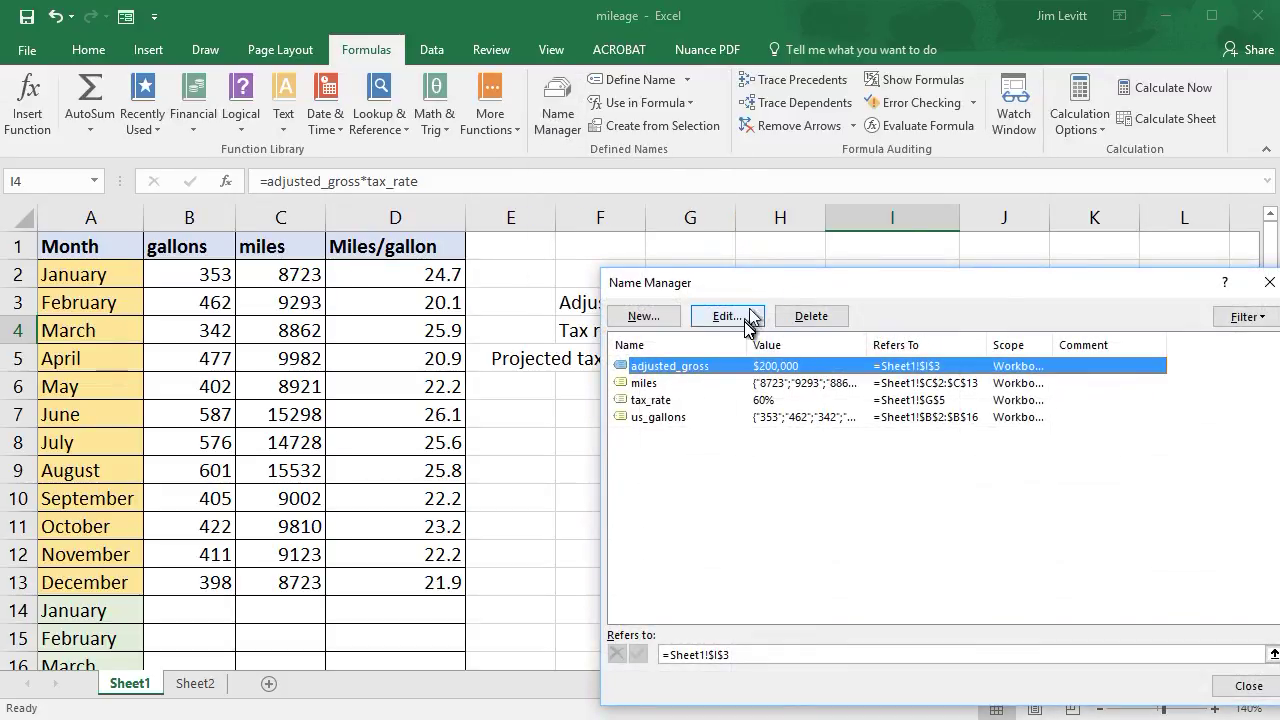
{"action": "left_click_drag", "start_coordinate": [837, 280], "coordinate": [683, 258]}
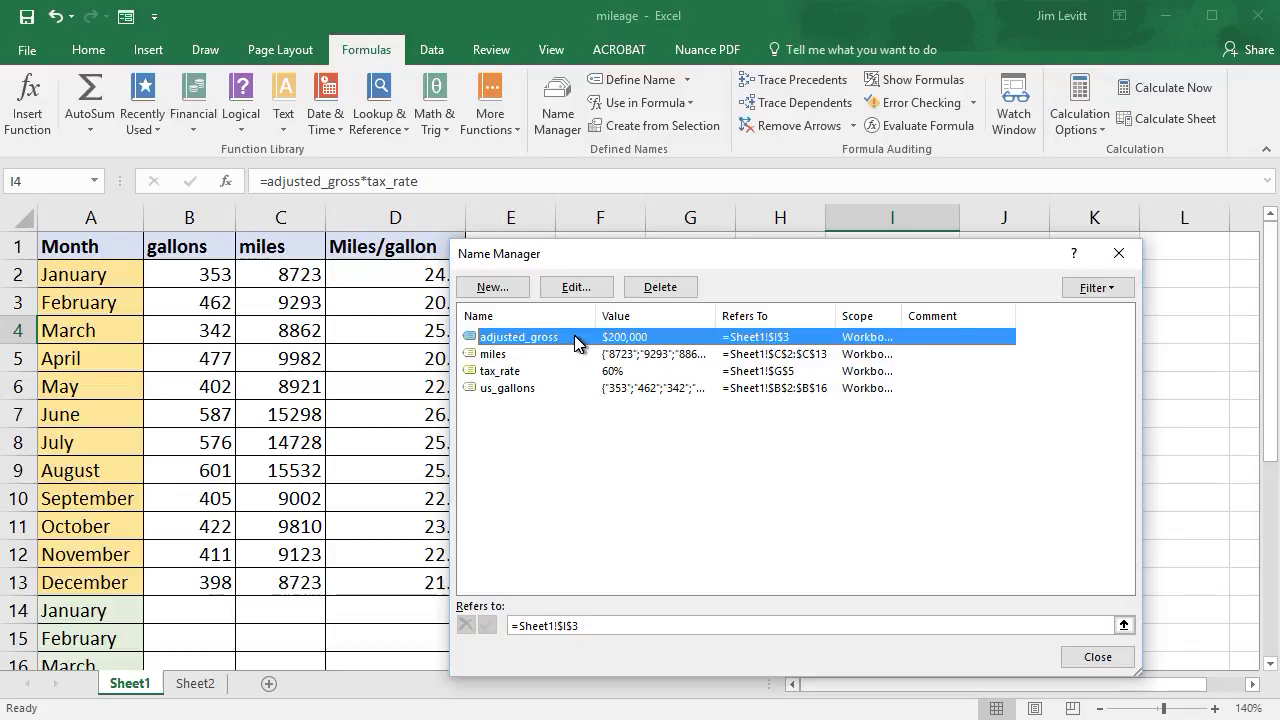
{"action": "left_click", "coordinate": [660, 287]}
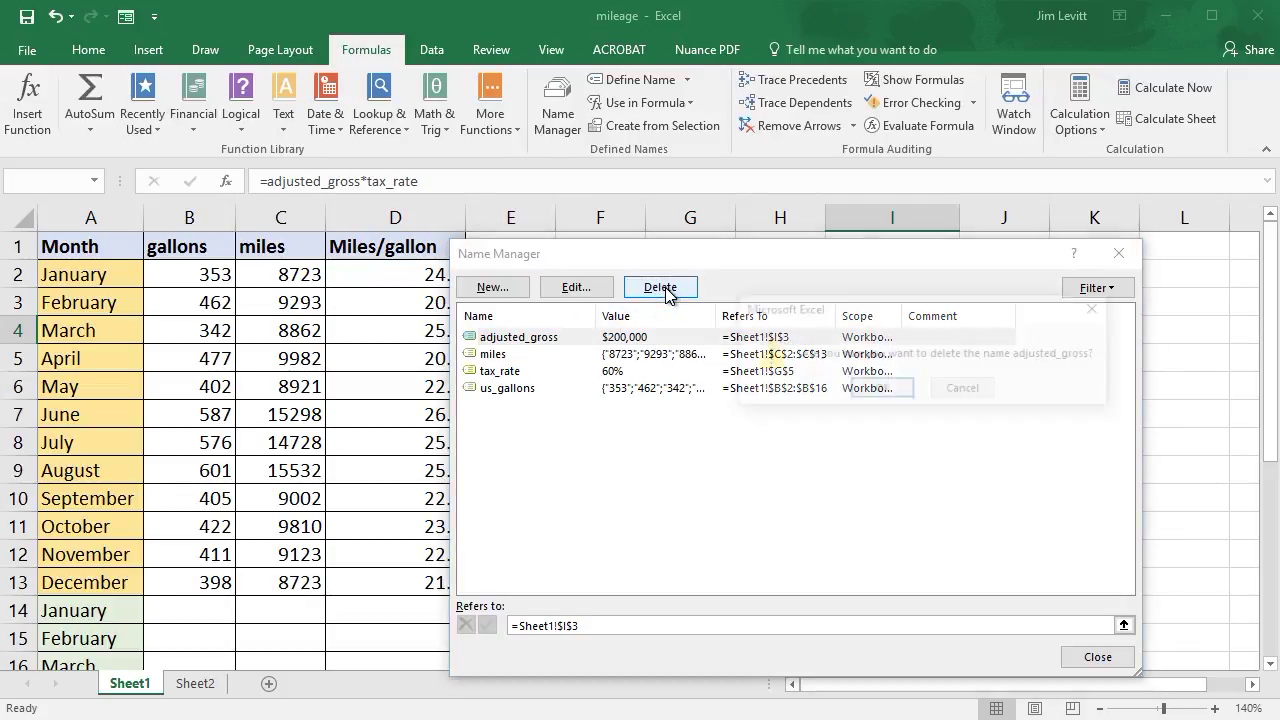
{"action": "left_click", "coordinate": [882, 390]}
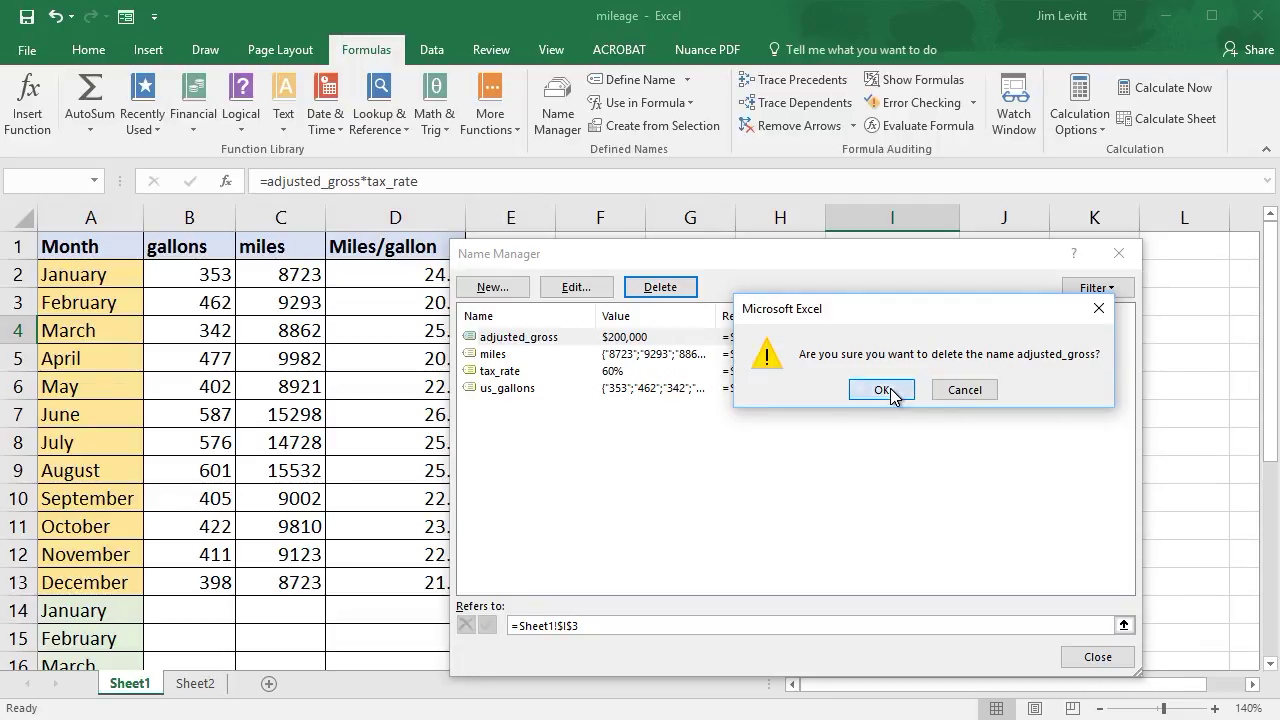
{"action": "left_click", "coordinate": [1104, 662]}
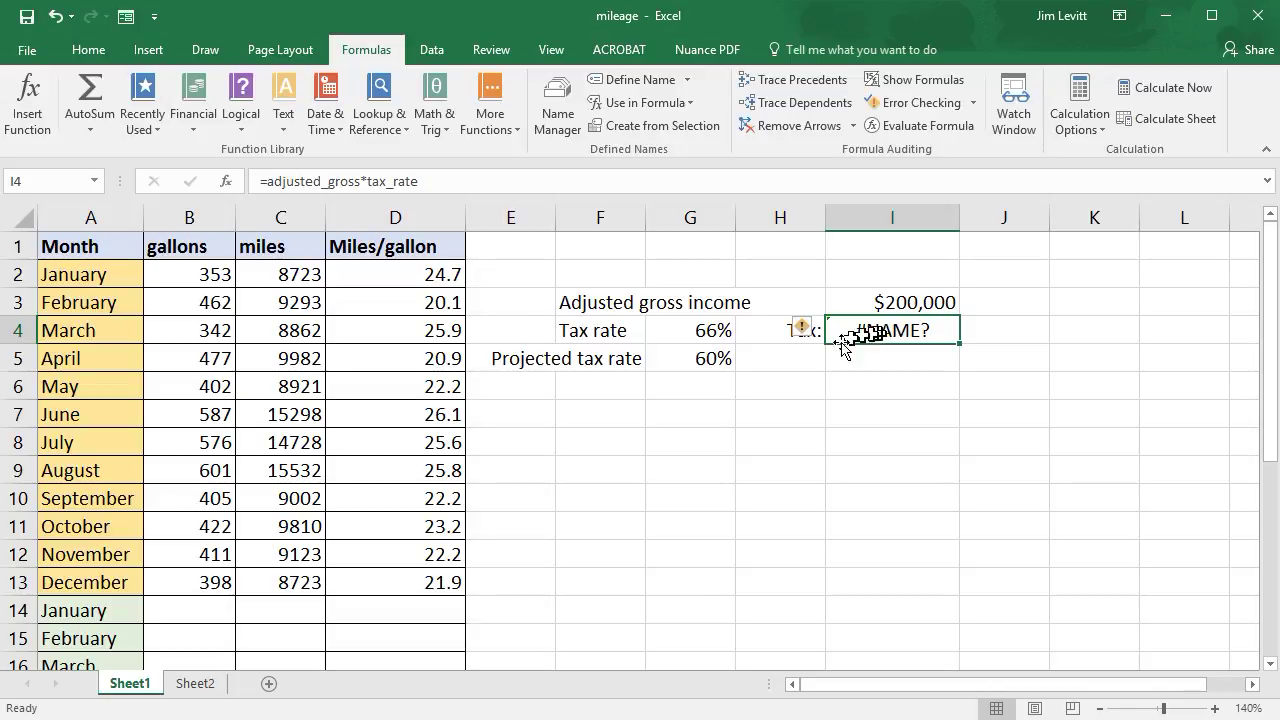
{"action": "mouse_move", "coordinate": [812, 338]}
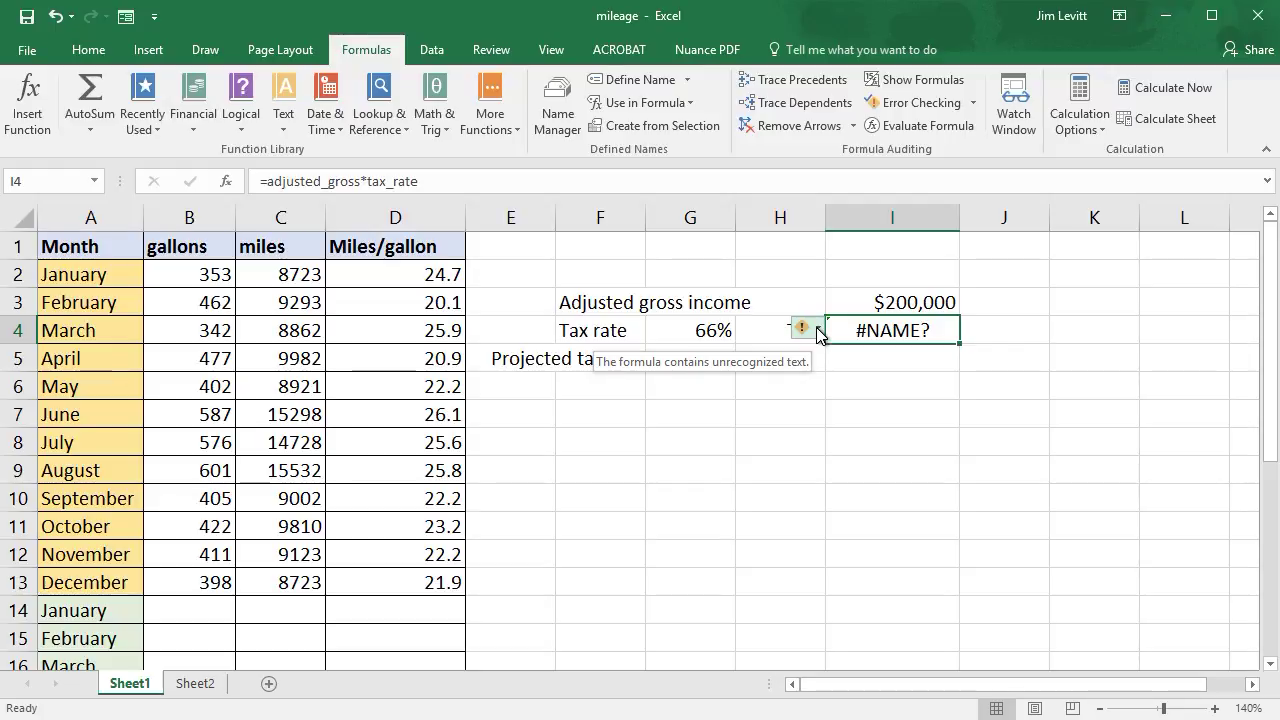
{"action": "left_click", "coordinate": [817, 333]}
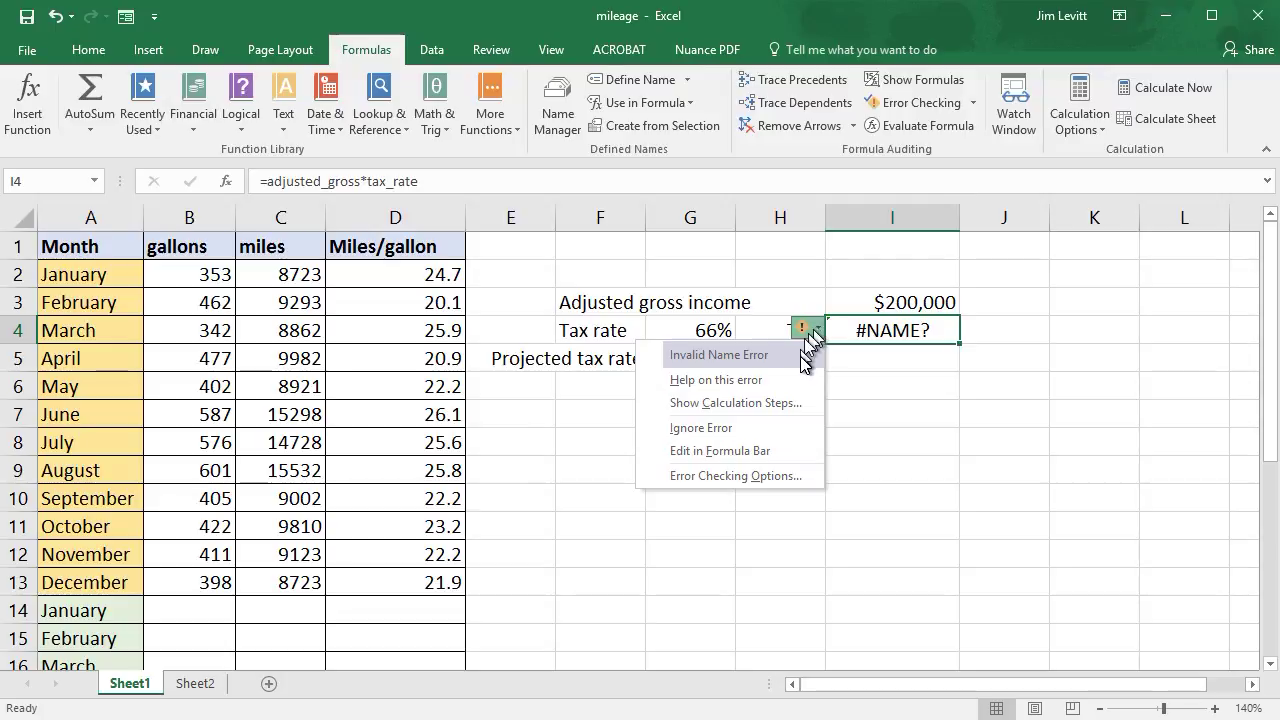
{"action": "left_click", "coordinate": [760, 451]}
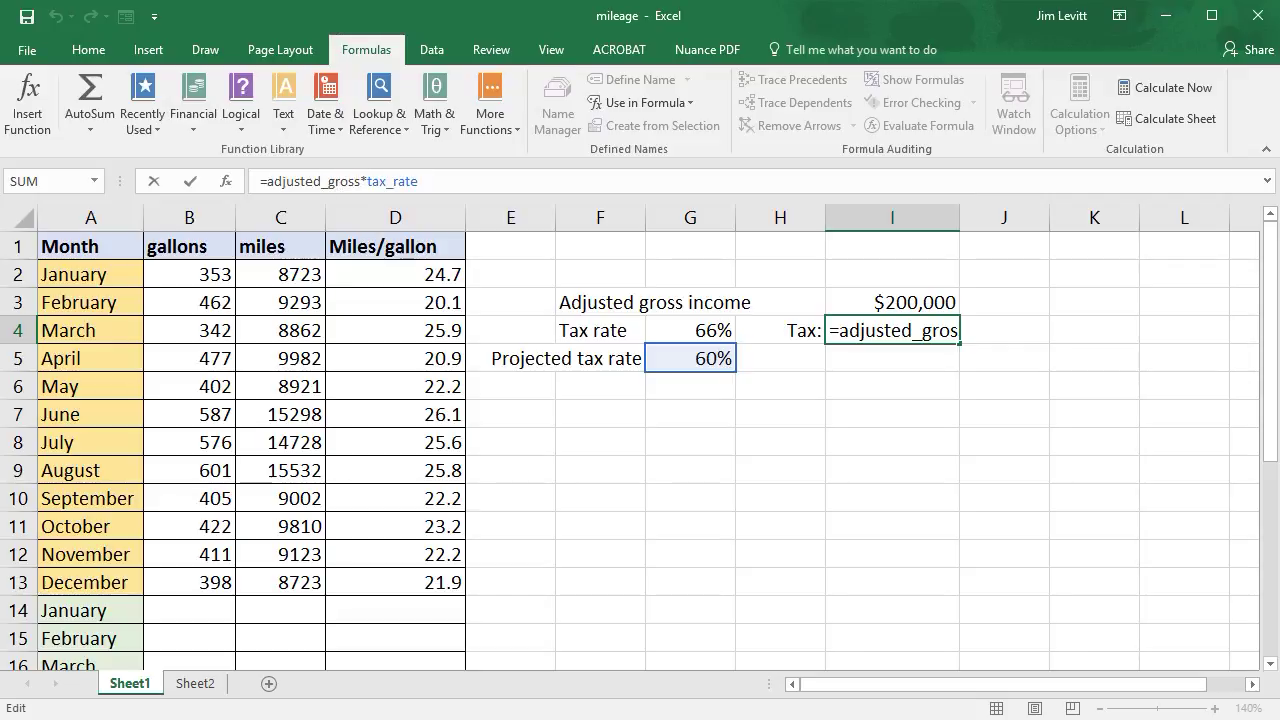
{"action": "left_click", "coordinate": [887, 440]}
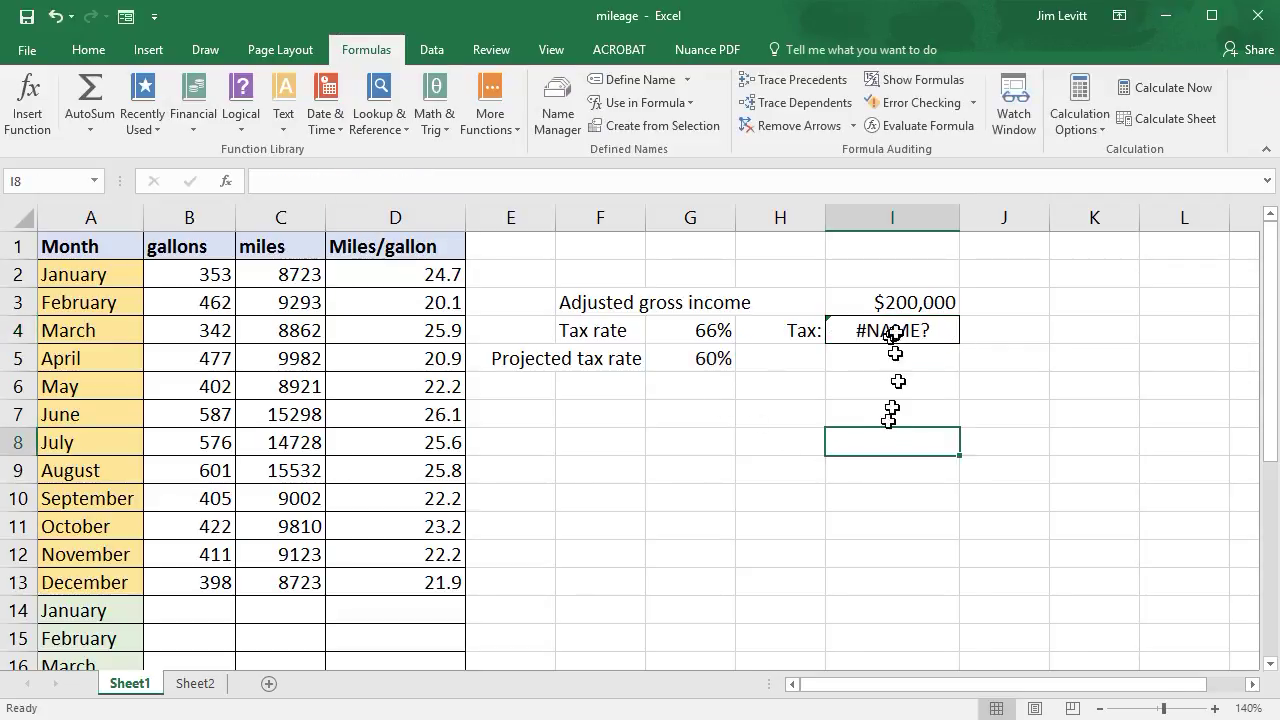
{"action": "left_click", "coordinate": [905, 300]}
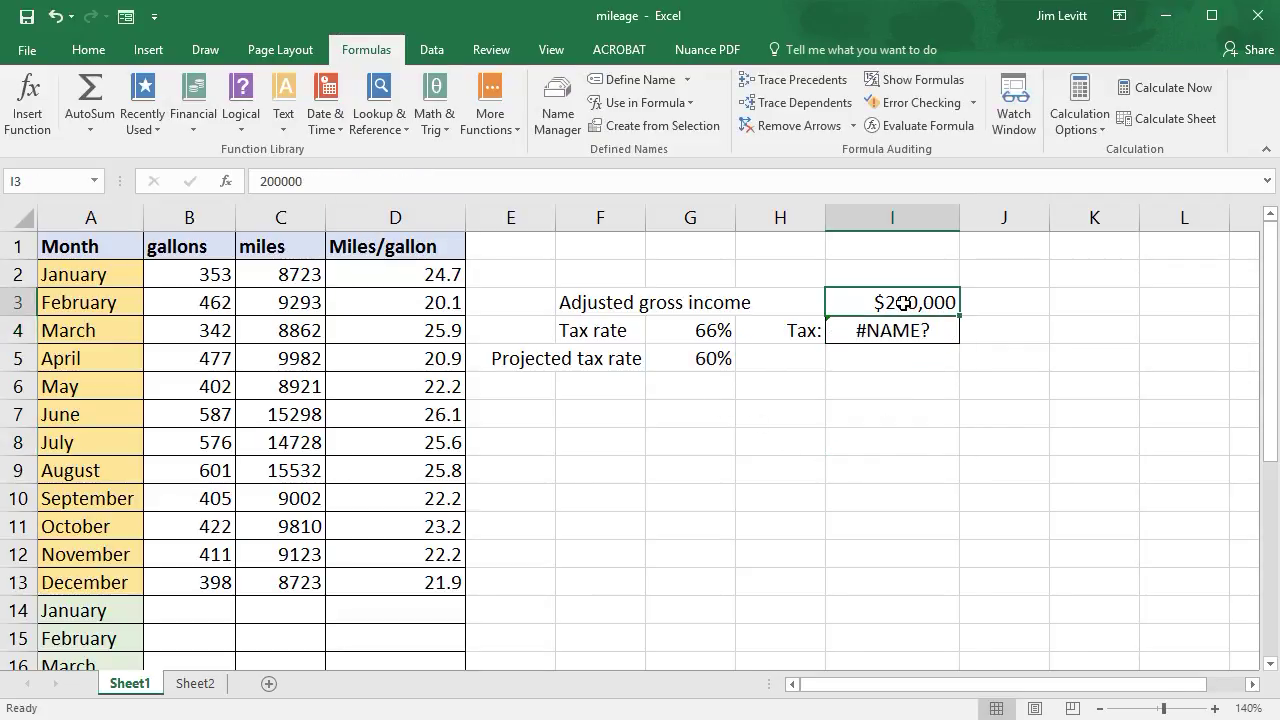
Step: Name the I3 income cell adjusted_gross via the Name Box and verify the Tax in I4
{"action": "left_click", "coordinate": [94, 181]}
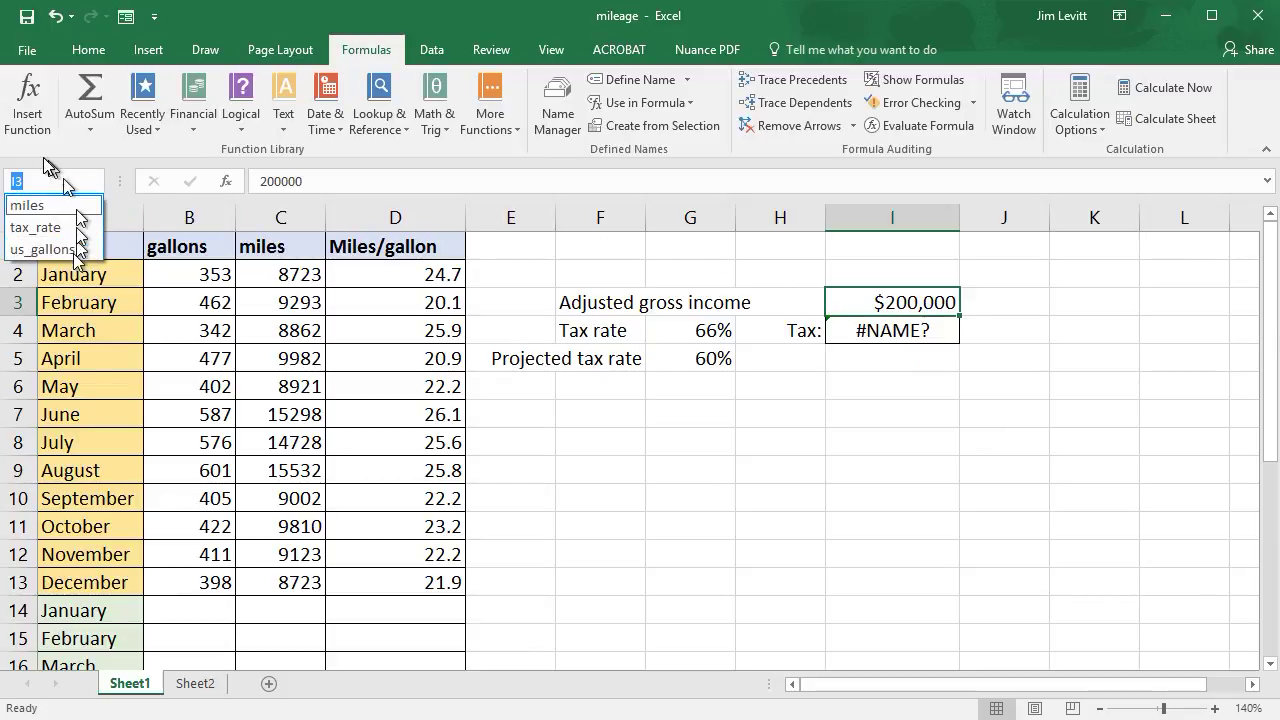
{"action": "key", "text": "Escape"}
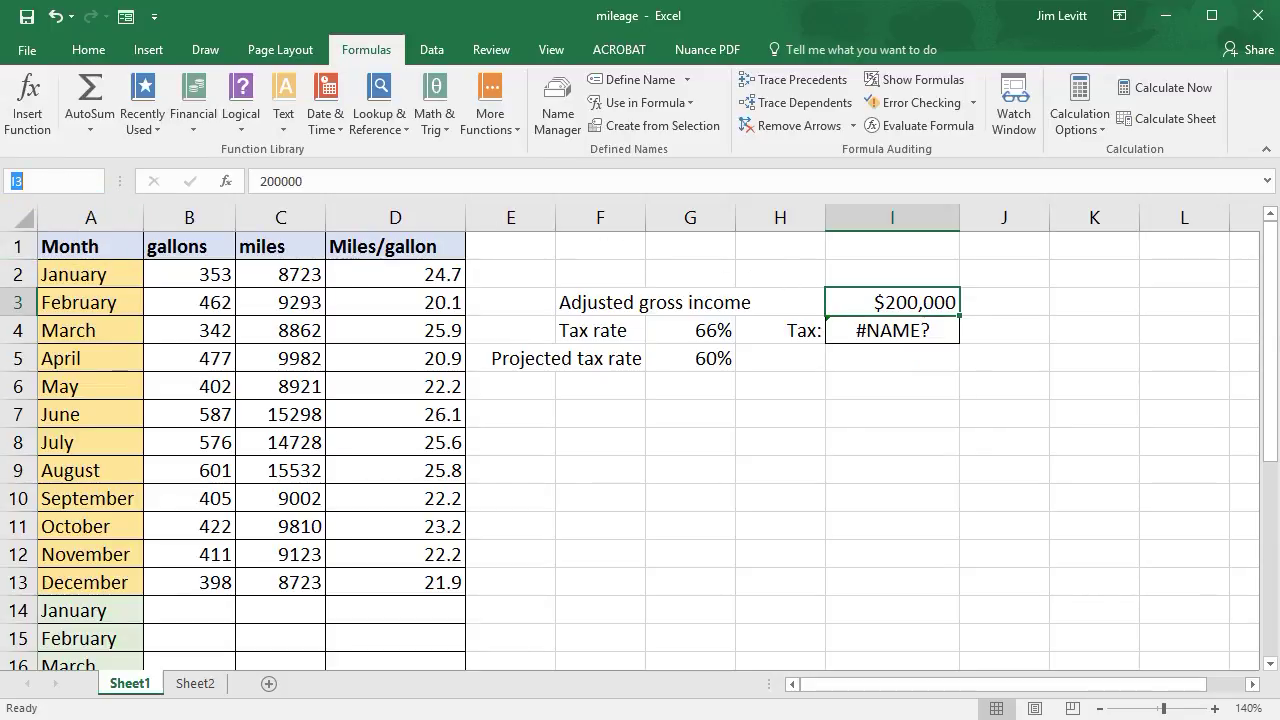
{"action": "type", "text": "a"}
{"action": "type", "text": "djusted_gross"}
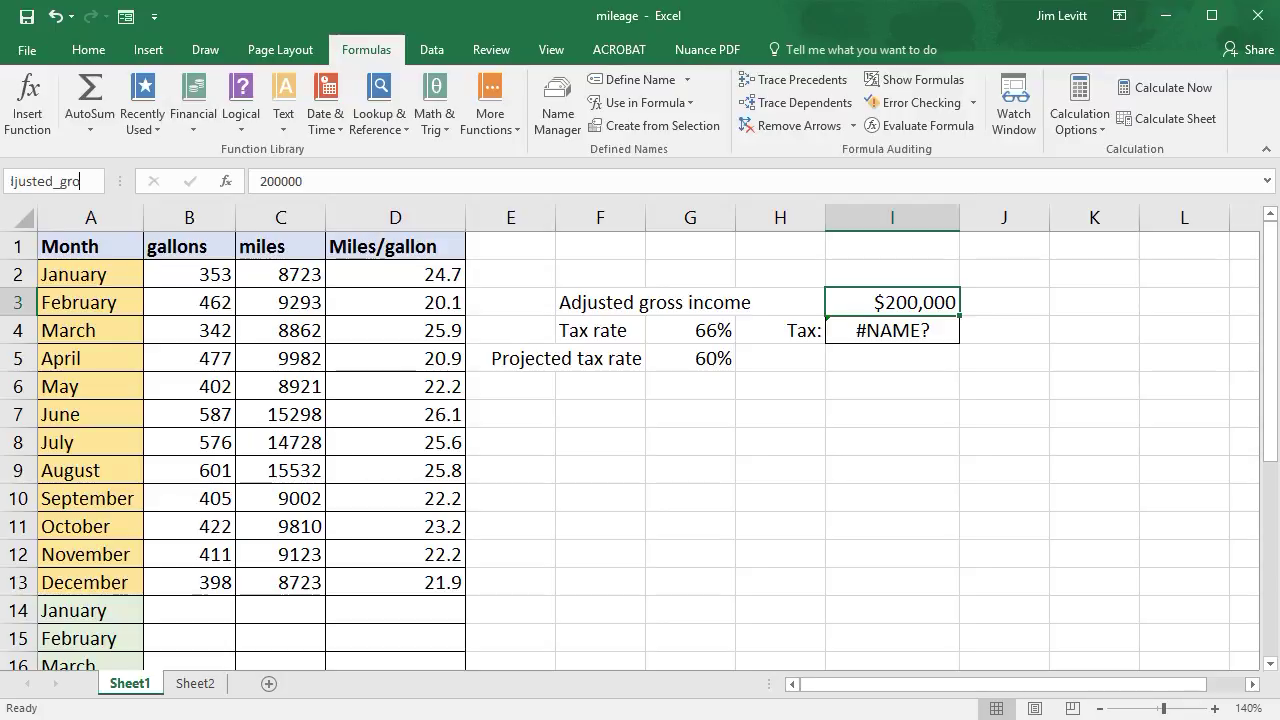
{"action": "key", "text": "Return"}
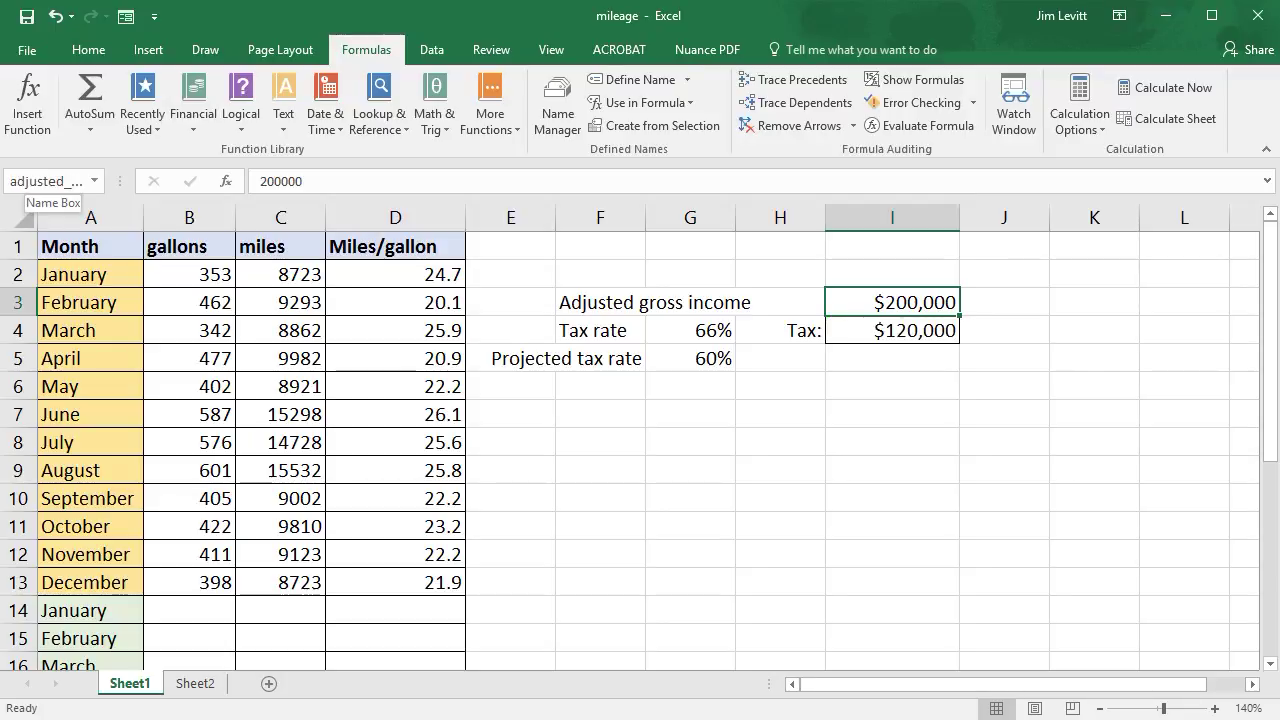
{"action": "left_click", "coordinate": [897, 336]}
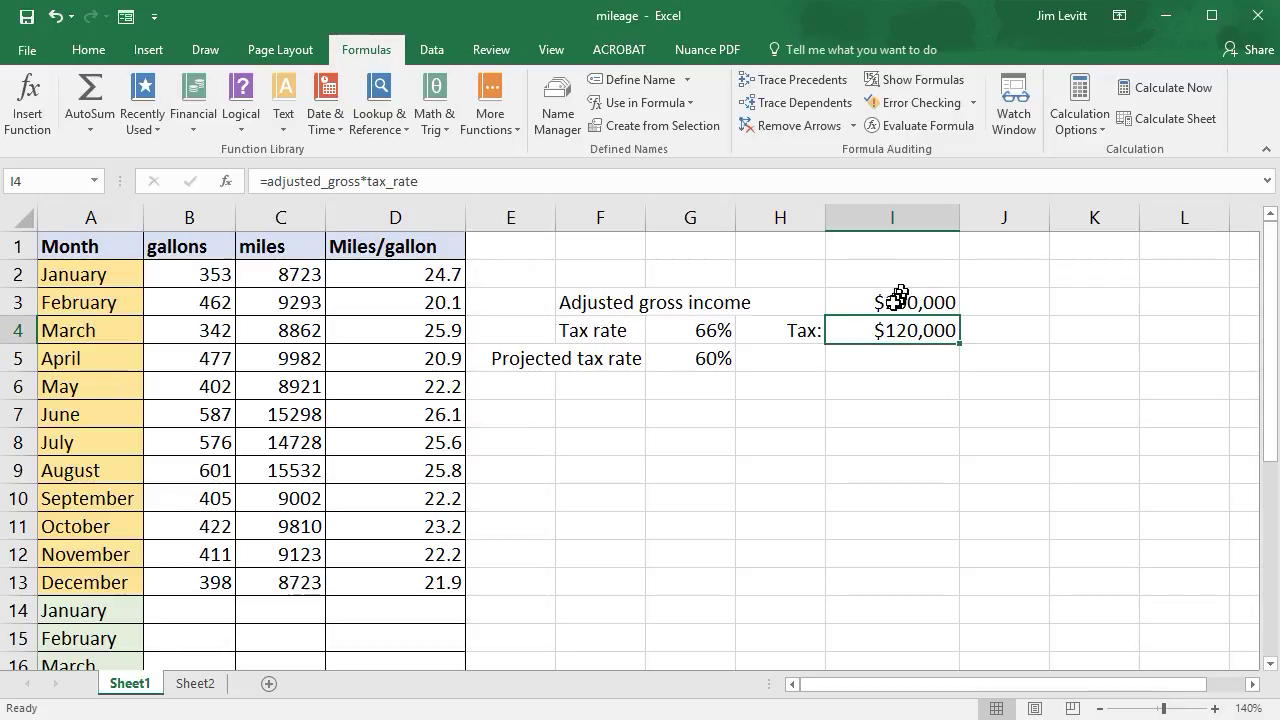
{"action": "left_click", "coordinate": [897, 295]}
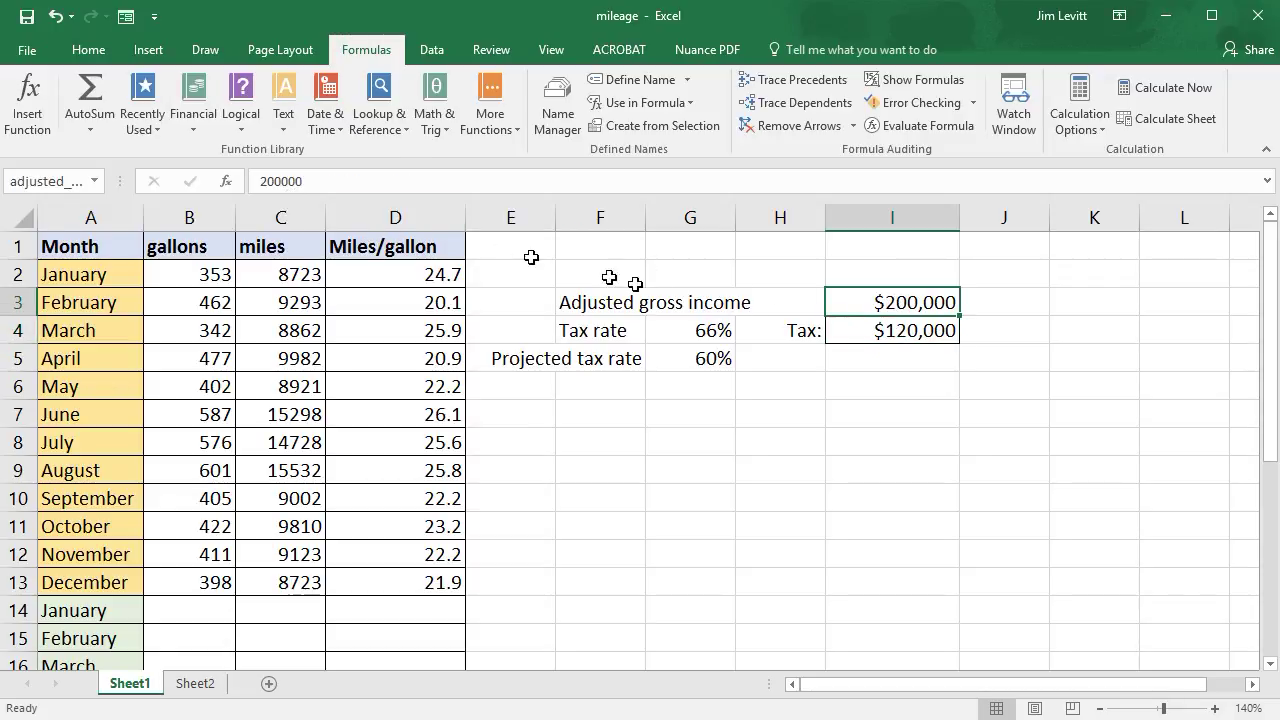
{"action": "left_click", "coordinate": [887, 333]}
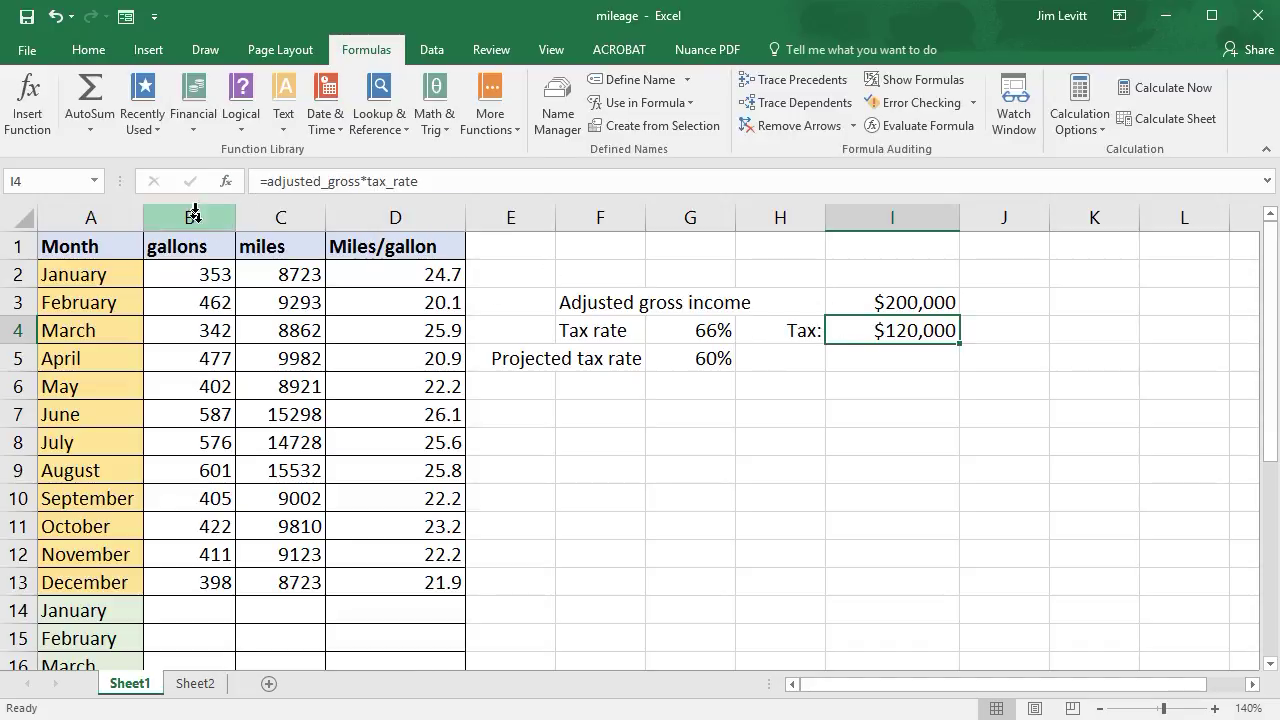
{"action": "left_click", "coordinate": [95, 178]}
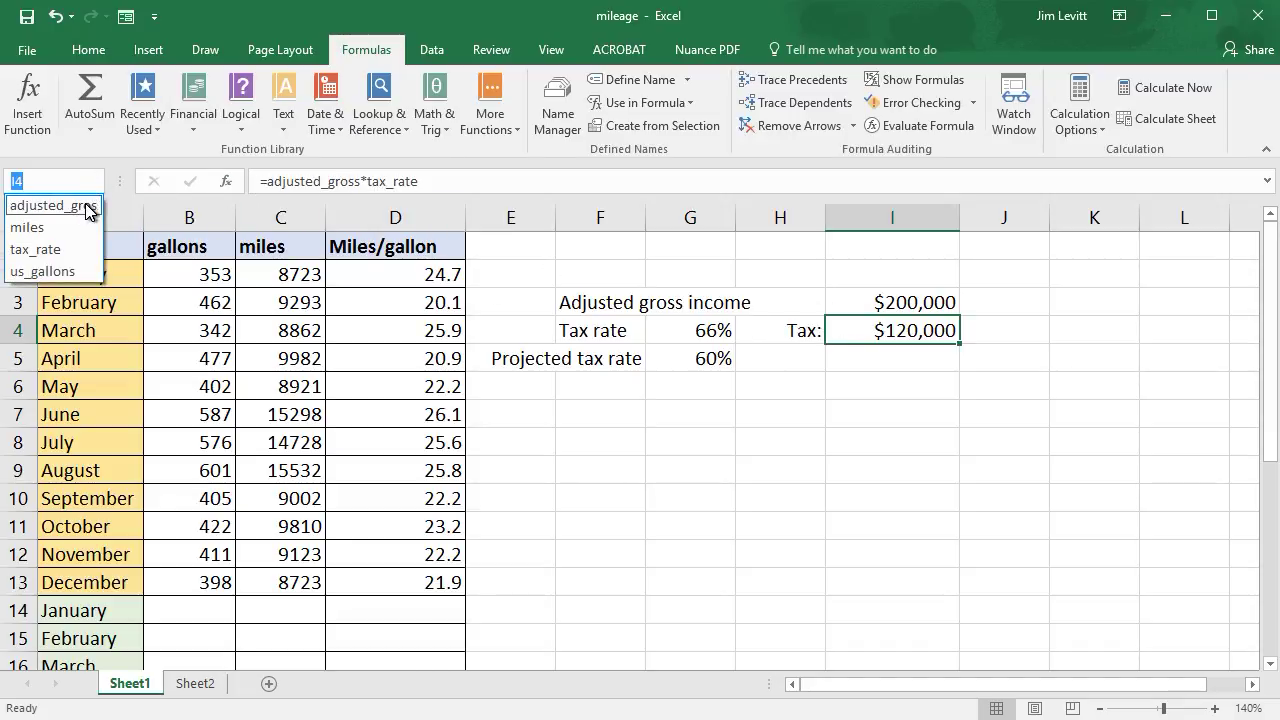
{"action": "left_click", "coordinate": [88, 209]}
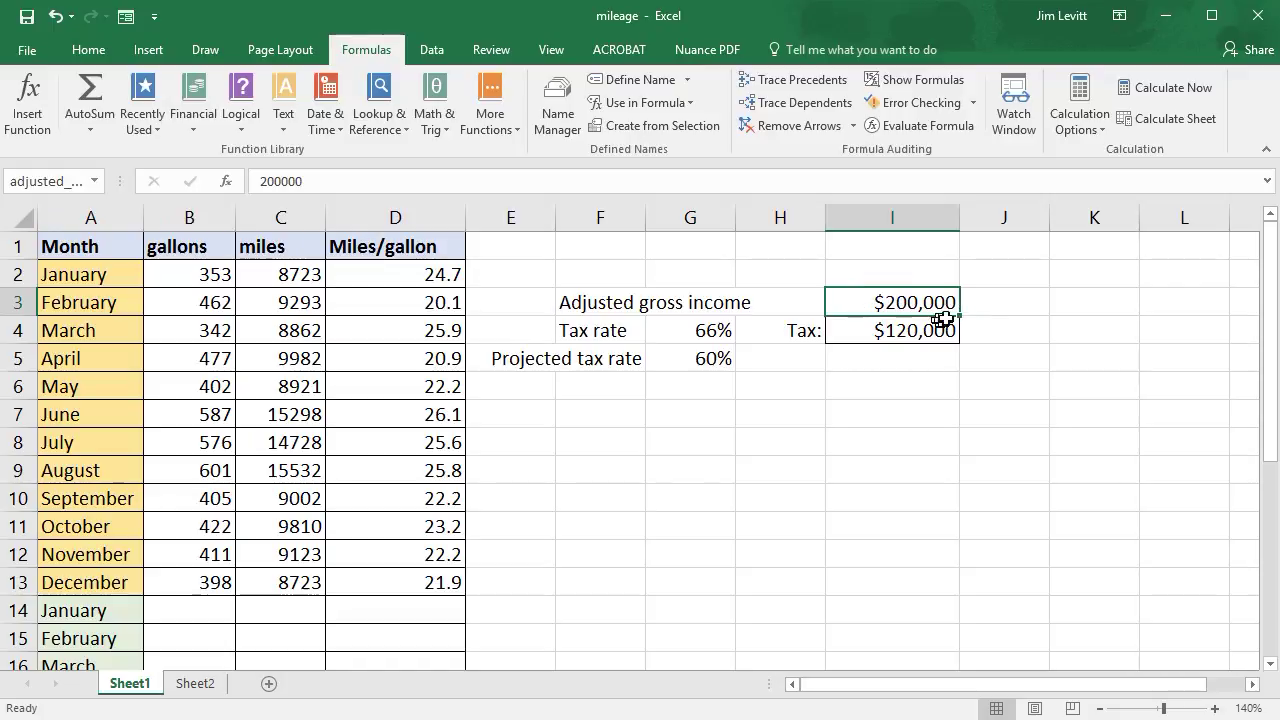